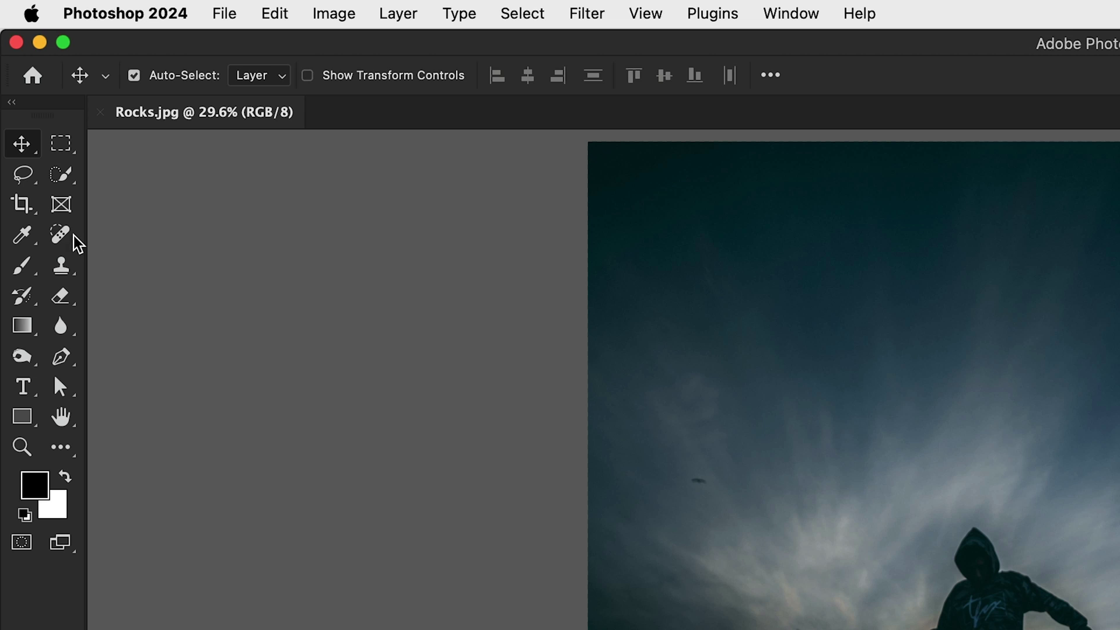
- Select the Remove Tool from the healing flyout and shrink its brush to size 200
{"action": "left_click", "coordinate": [33, 118]}
{"action": "right_click", "coordinate": [34, 119]}
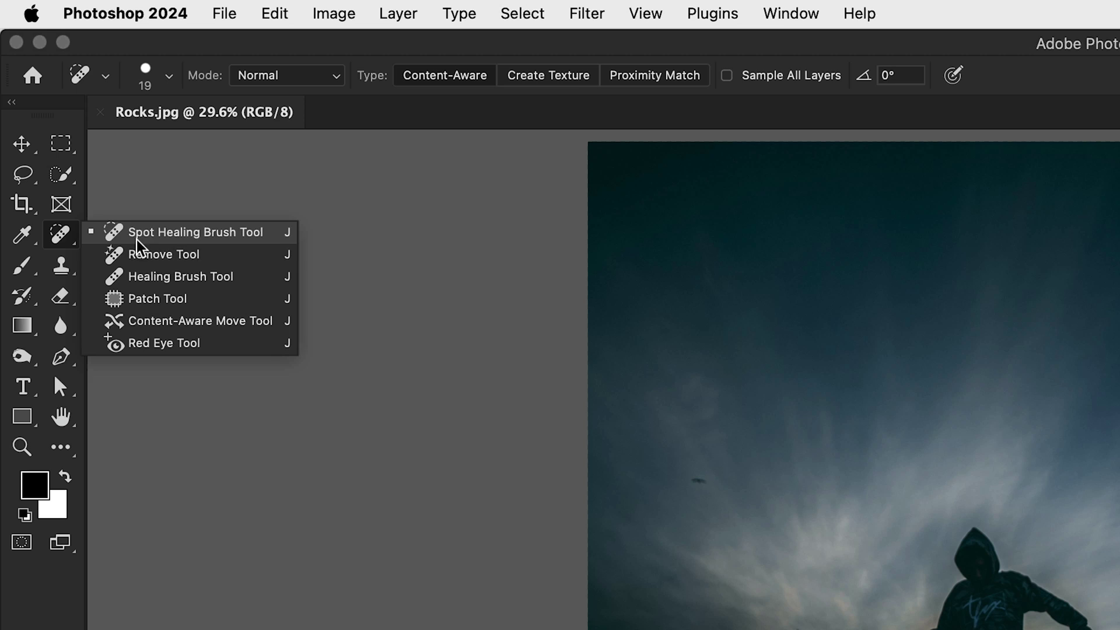
{"action": "left_click", "coordinate": [138, 256]}
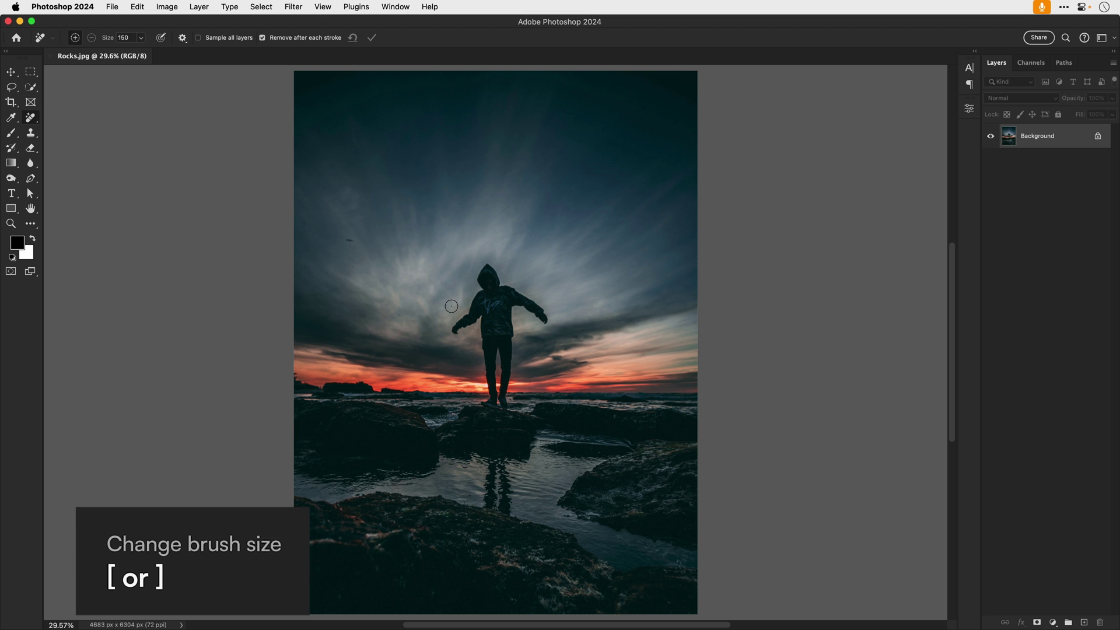
{"action": "key", "text": "bracketleft"}
{"action": "key", "text": "bracketleft"}
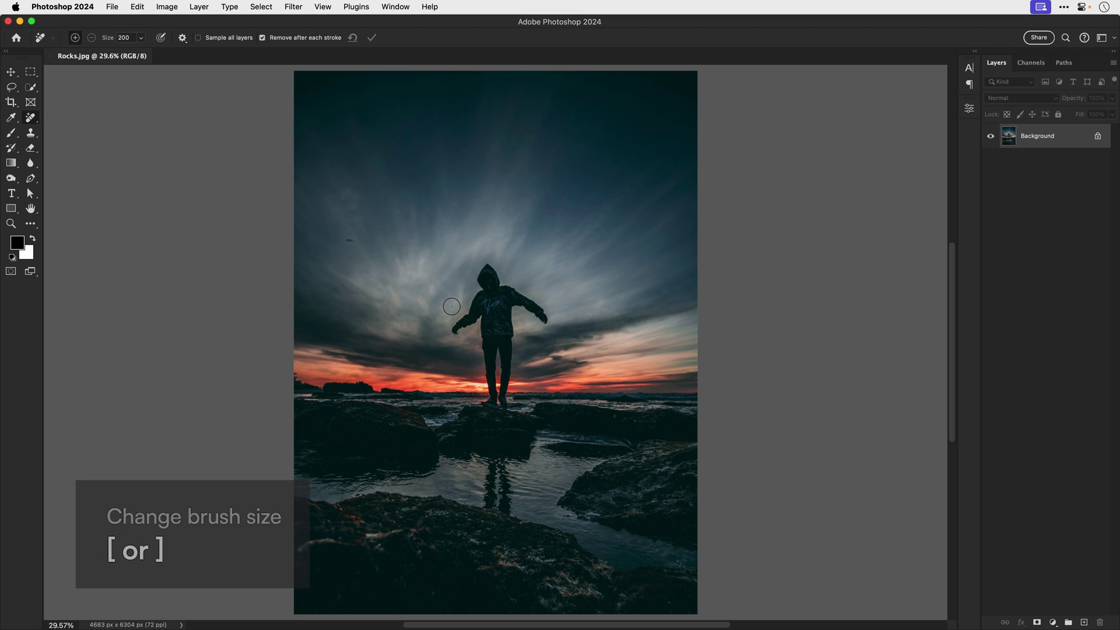
{"action": "key", "text": "super+equal"}
{"action": "key", "text": "super+equal"}
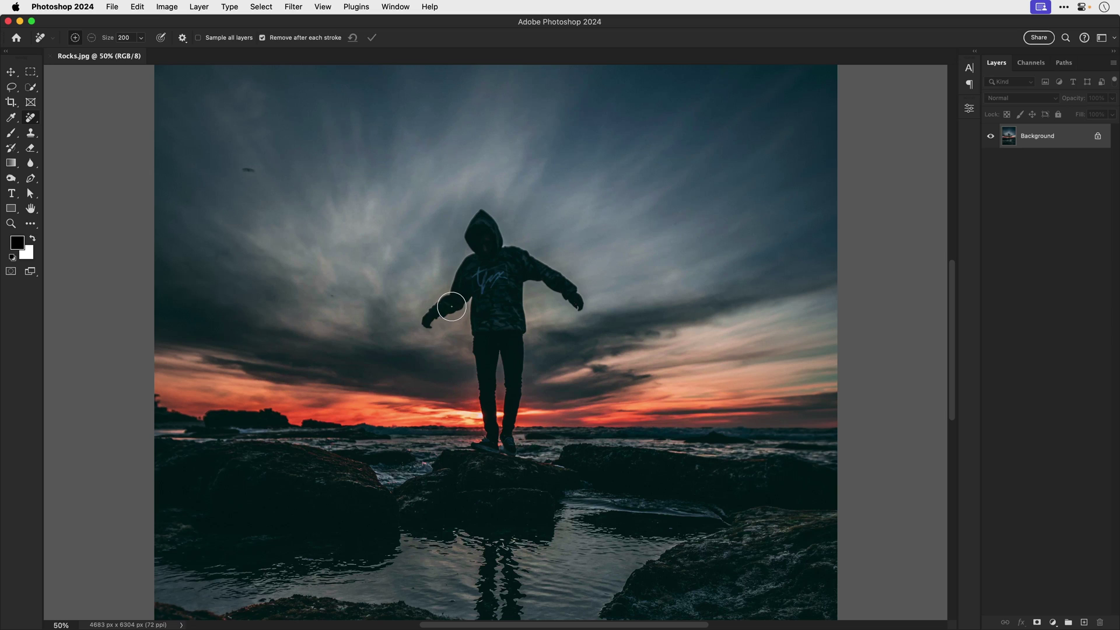
- Erase the hooded figure on the rocks and the dark speck in the sky
{"action": "mouse_move", "coordinate": [425, 321]}
{"action": "left_mouse_down"}
{"action": "mouse_move", "coordinate": [448, 306]}
{"action": "mouse_move", "coordinate": [484, 223]}
{"action": "mouse_move", "coordinate": [574, 292]}
{"action": "mouse_move", "coordinate": [489, 264]}
{"action": "mouse_move", "coordinate": [479, 350]}
{"action": "mouse_move", "coordinate": [511, 281]}
{"action": "mouse_move", "coordinate": [507, 449]}
{"action": "mouse_move", "coordinate": [483, 445]}
{"action": "mouse_move", "coordinate": [498, 307]}
{"action": "left_mouse_up"}
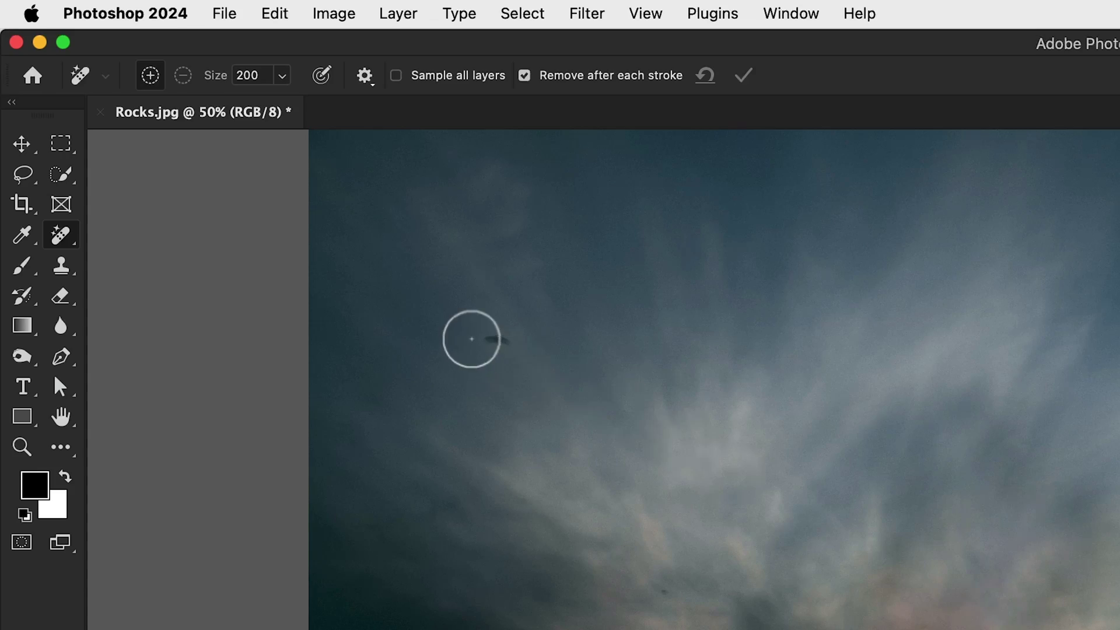
{"action": "left_click_drag", "start_coordinate": [235, 169], "coordinate": [253, 170]}
{"action": "left_click_drag", "start_coordinate": [506, 341], "coordinate": [507, 339]}
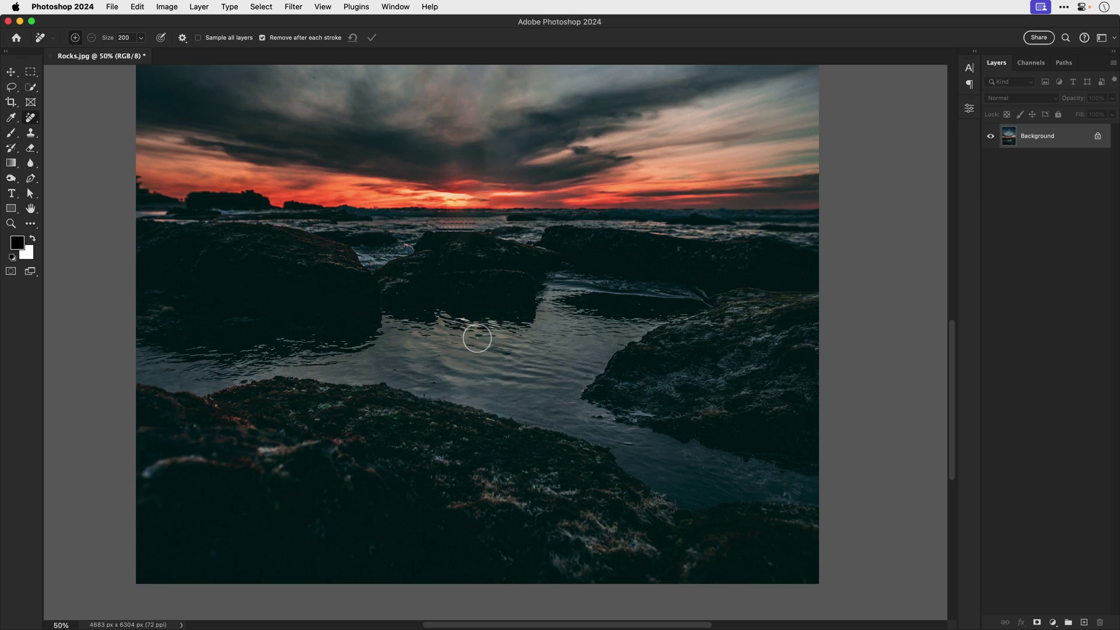
- Zoom in on the horizon behind the rocks and enable the Contextual Task Bar
{"action": "key", "text": "z"}
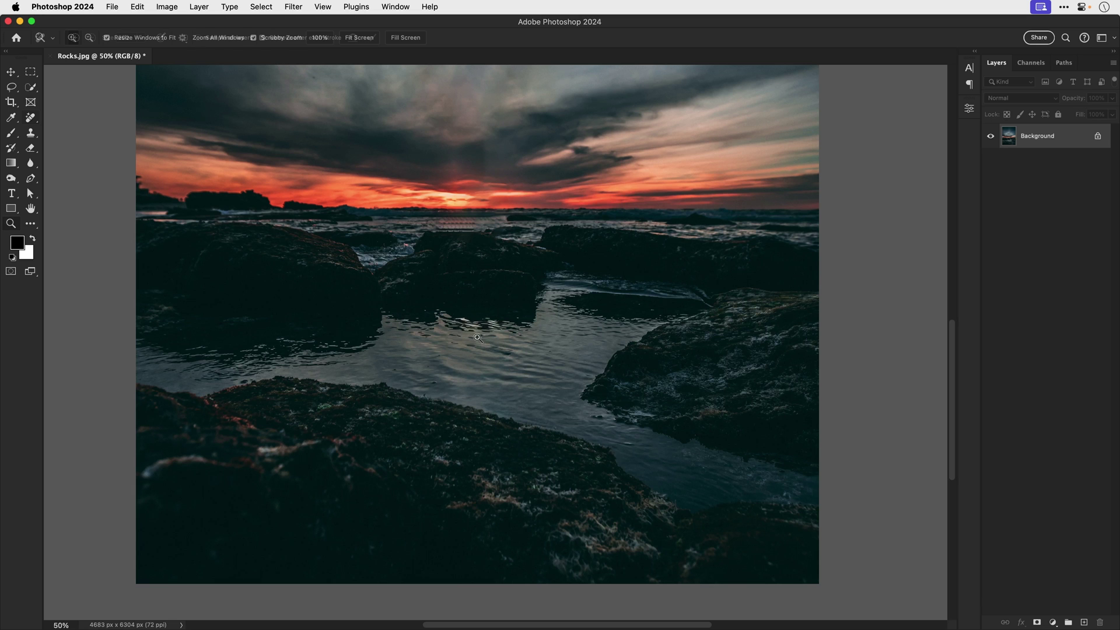
{"action": "left_click_drag", "start_coordinate": [452, 207], "coordinate": [515, 255]}
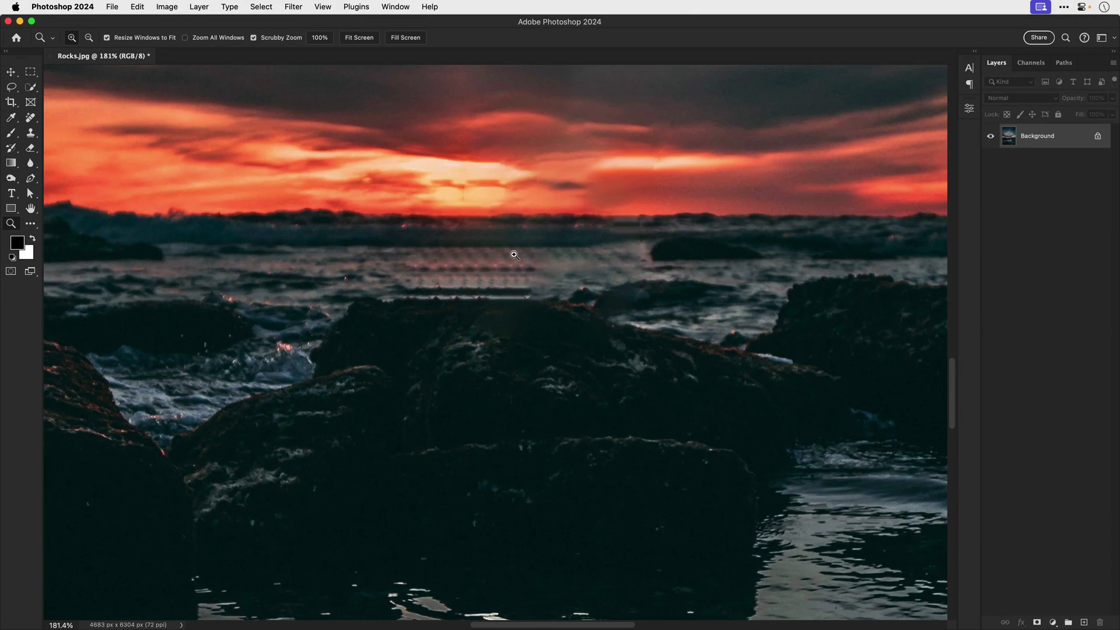
{"action": "left_click", "coordinate": [397, 7]}
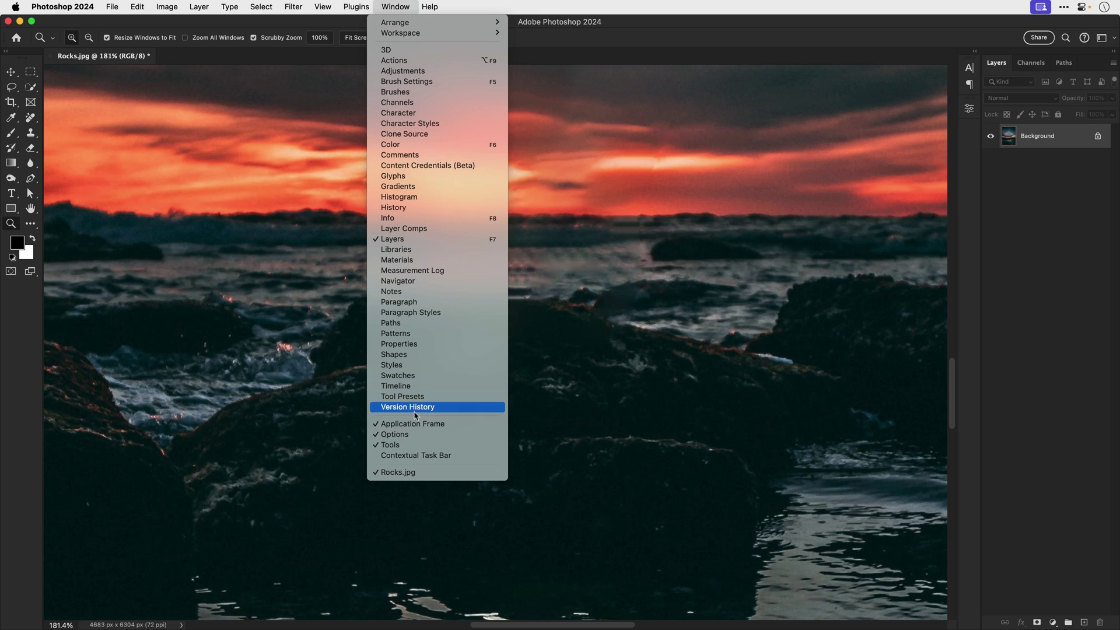
{"action": "left_click", "coordinate": [414, 456]}
- Outline the streaky sea patch with the Polygonal Lasso and run Generative Fill on it
{"action": "key", "text": "shift+l"}
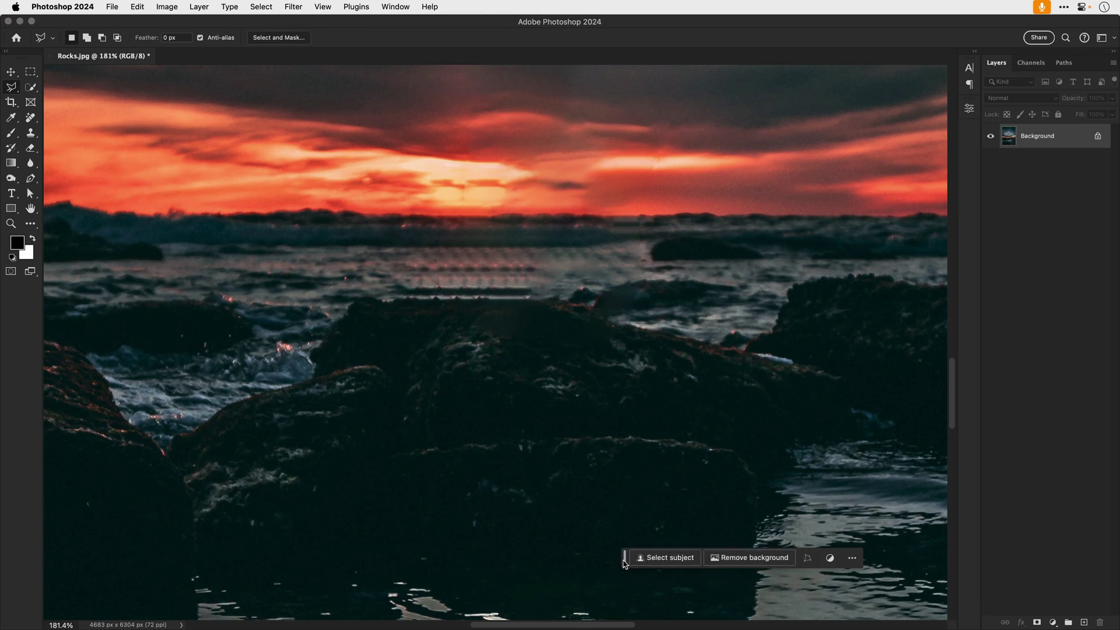
{"action": "left_click_drag", "start_coordinate": [630, 557], "coordinate": [400, 592]}
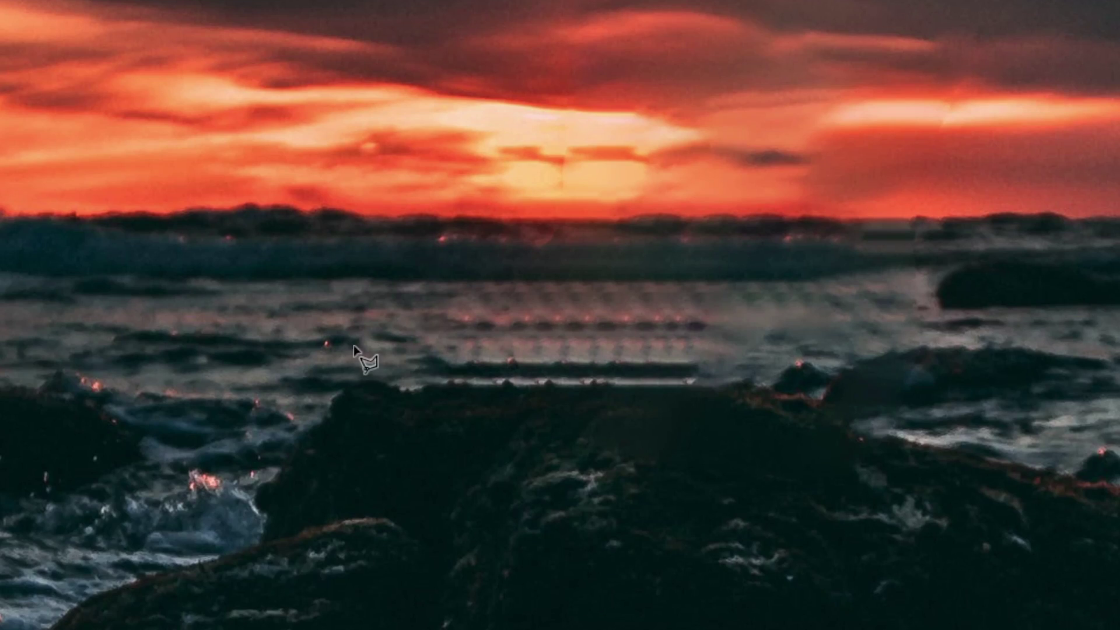
{"action": "left_click", "coordinate": [373, 274]}
{"action": "left_click", "coordinate": [387, 302]}
{"action": "left_click", "coordinate": [550, 301]}
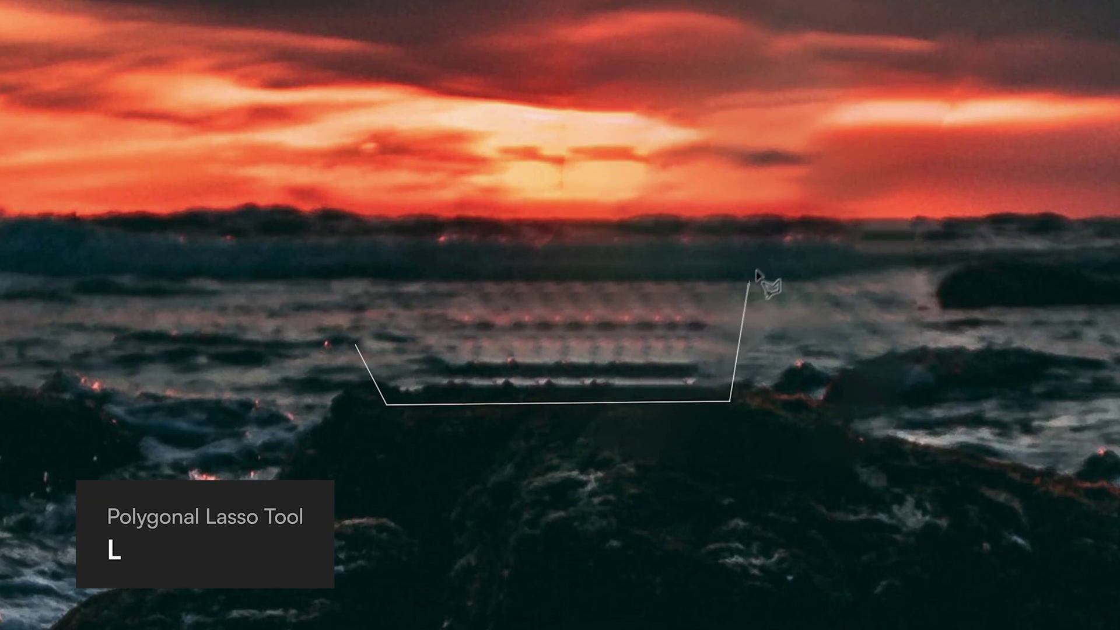
{"action": "left_click", "coordinate": [791, 234]}
{"action": "left_click", "coordinate": [318, 235]}
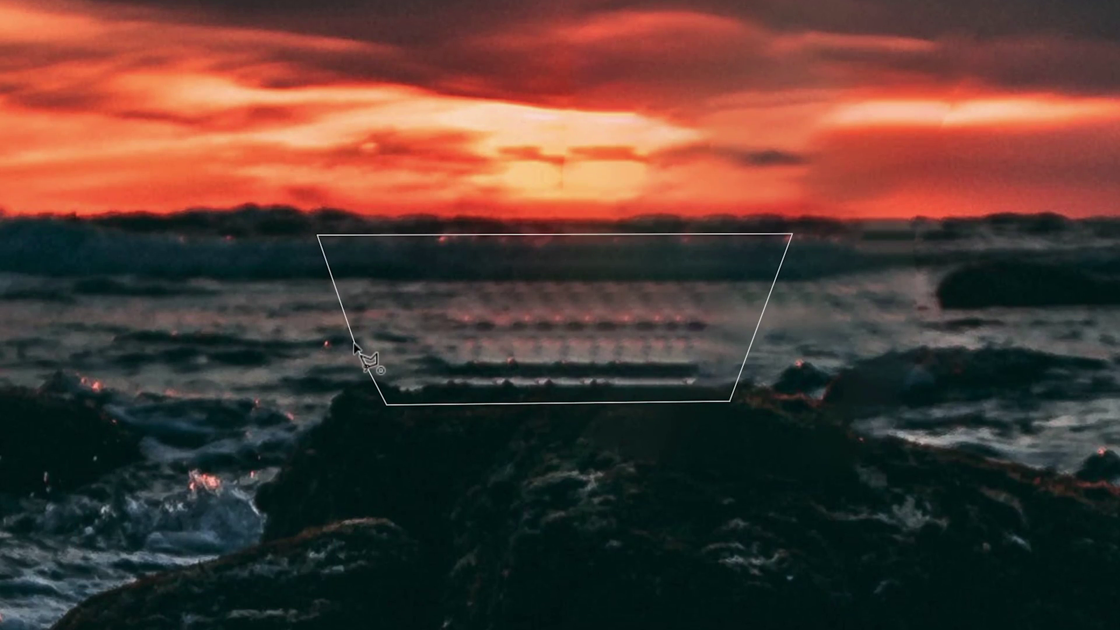
{"action": "left_click", "coordinate": [354, 342]}
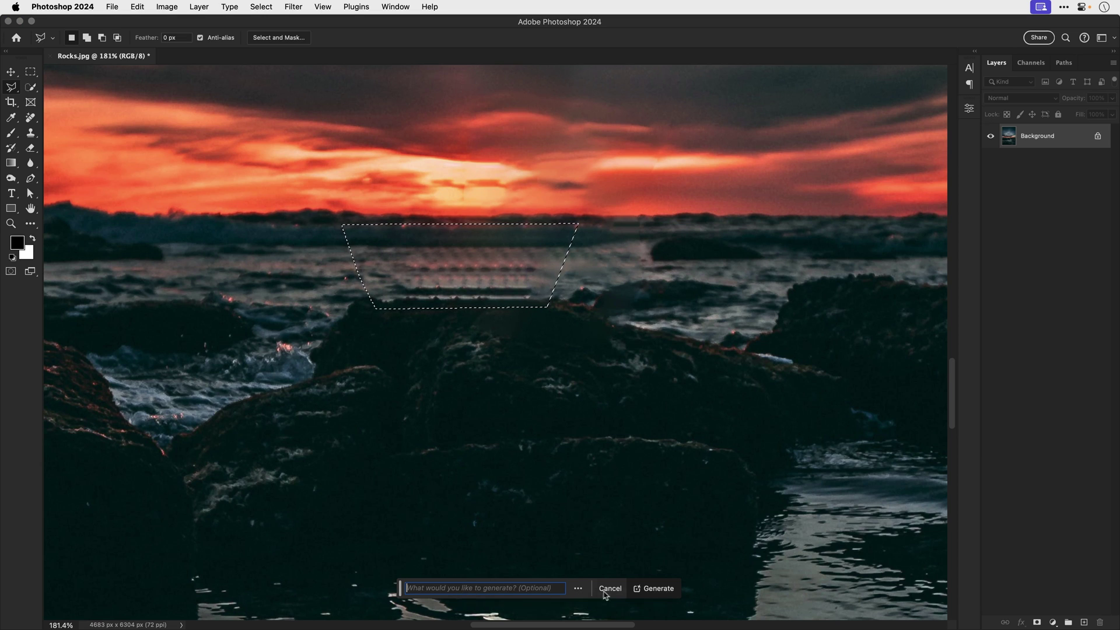
{"action": "left_click", "coordinate": [655, 589]}
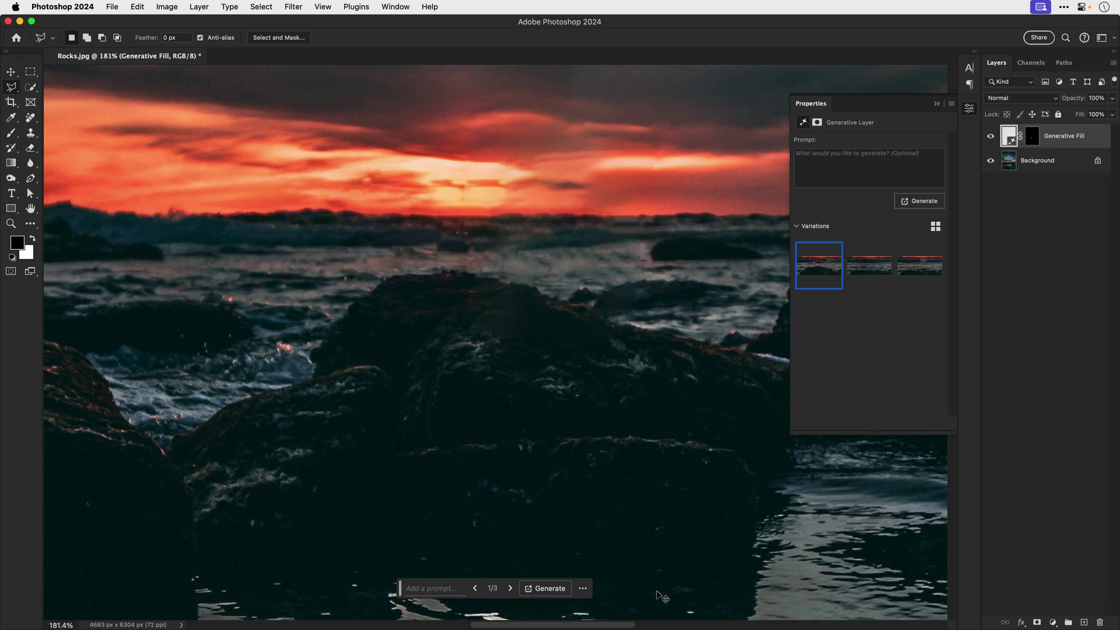
- Fit the image on screen and lasso the leftover mark on the horizon
{"action": "key", "text": "super+0"}
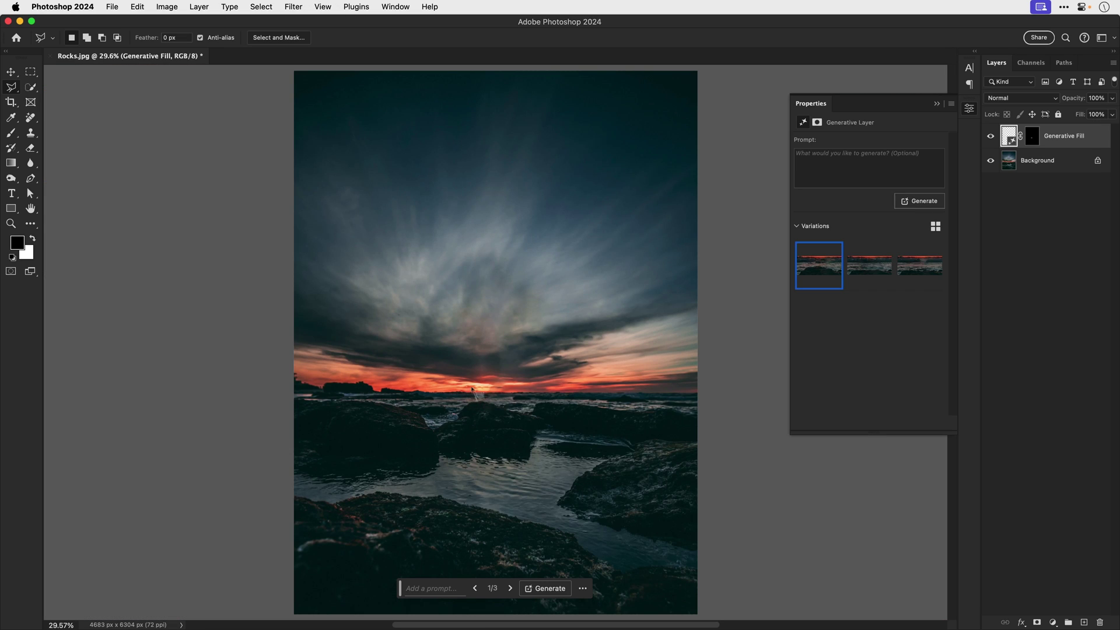
{"action": "left_click", "coordinate": [459, 367]}
{"action": "left_click", "coordinate": [468, 386]}
{"action": "left_click", "coordinate": [540, 388]}
{"action": "left_click", "coordinate": [519, 323]}
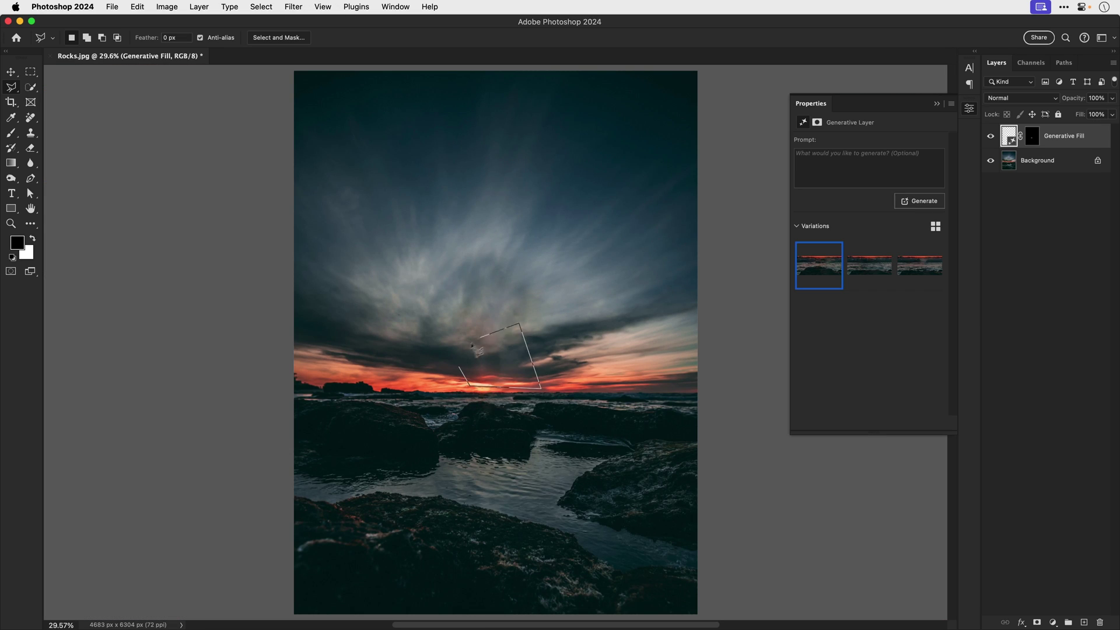
{"action": "left_click", "coordinate": [465, 346]}
{"action": "left_click", "coordinate": [459, 367]}
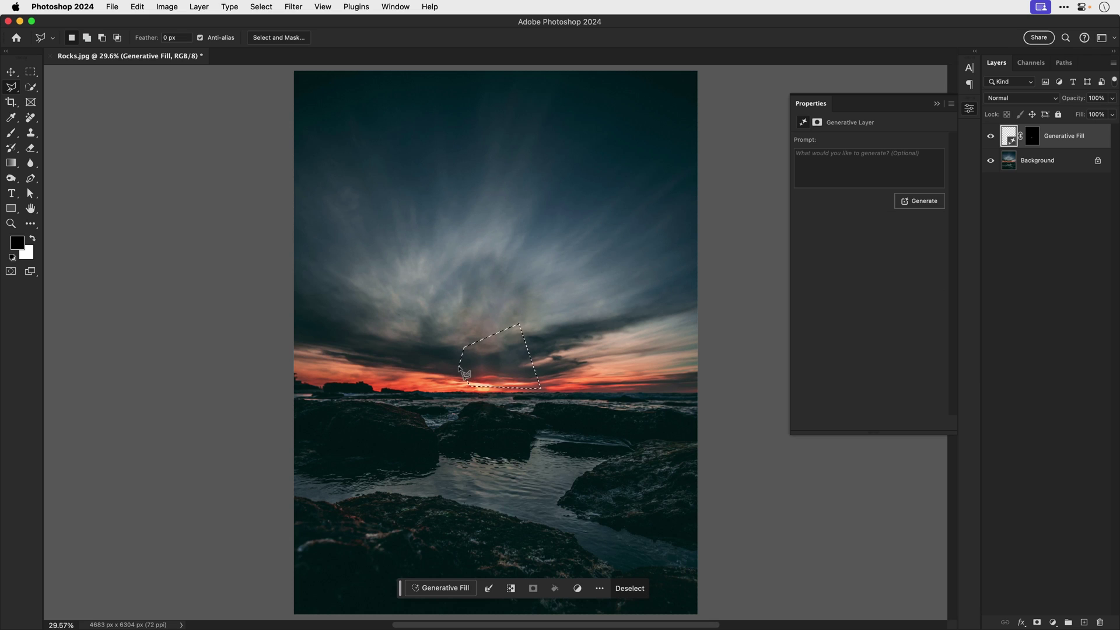
- Generate a fill for the horizon mark and keep the second variation
{"action": "left_click", "coordinate": [457, 586]}
{"action": "left_click", "coordinate": [640, 591]}
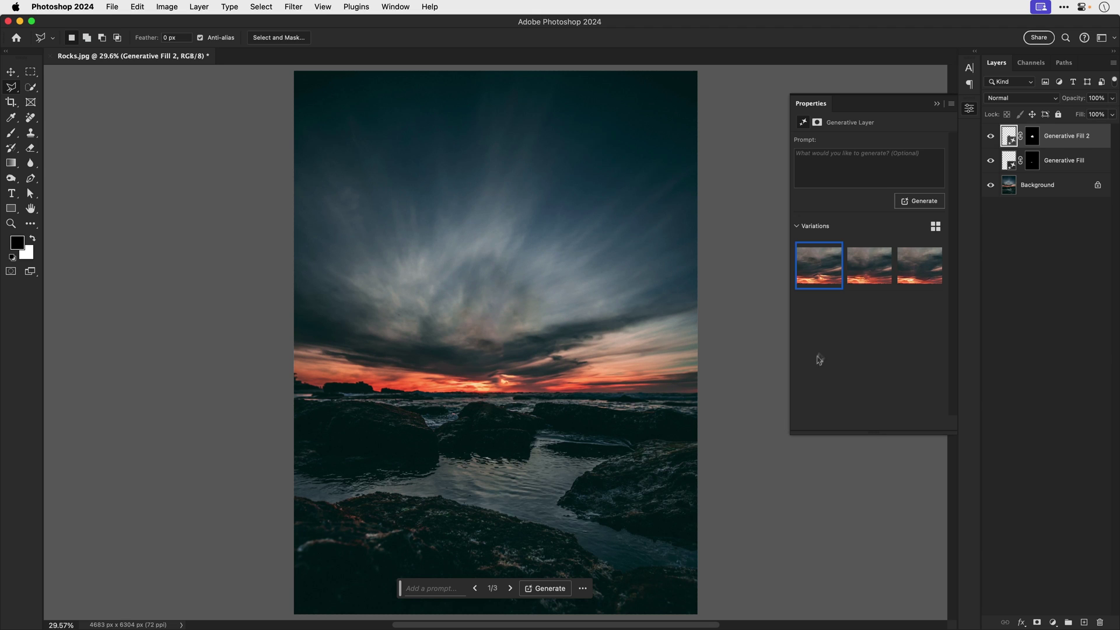
{"action": "left_click", "coordinate": [877, 269]}
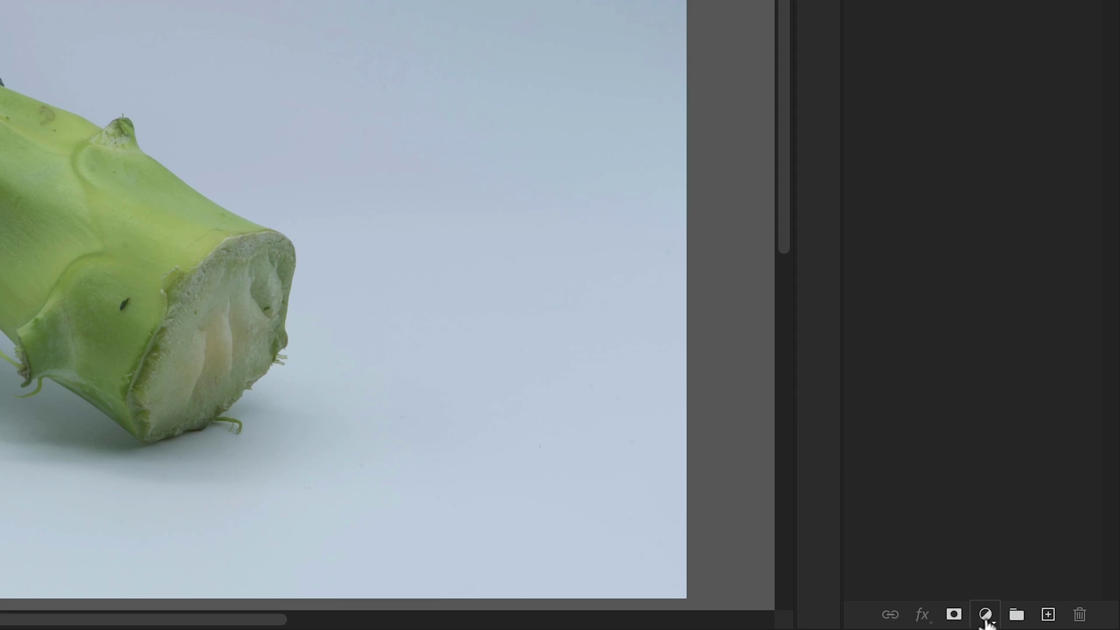
- Add a Brightness/Contrast layer set to Brightness 55 and Contrast 20 for the broccoli photo
{"action": "left_click", "coordinate": [985, 616]}
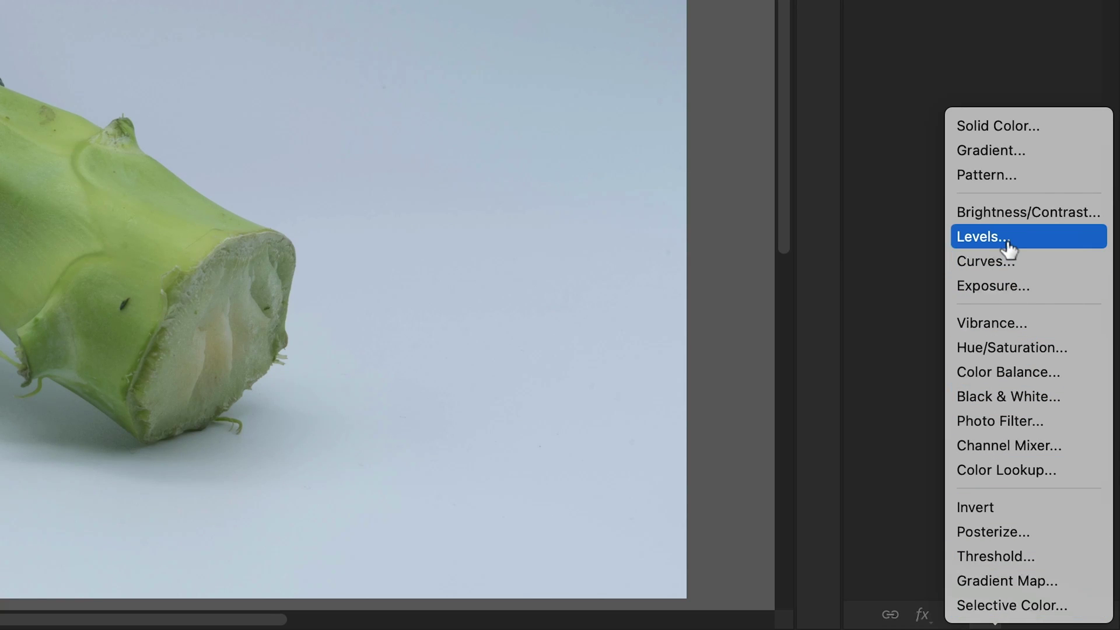
{"action": "left_click", "coordinate": [1007, 213]}
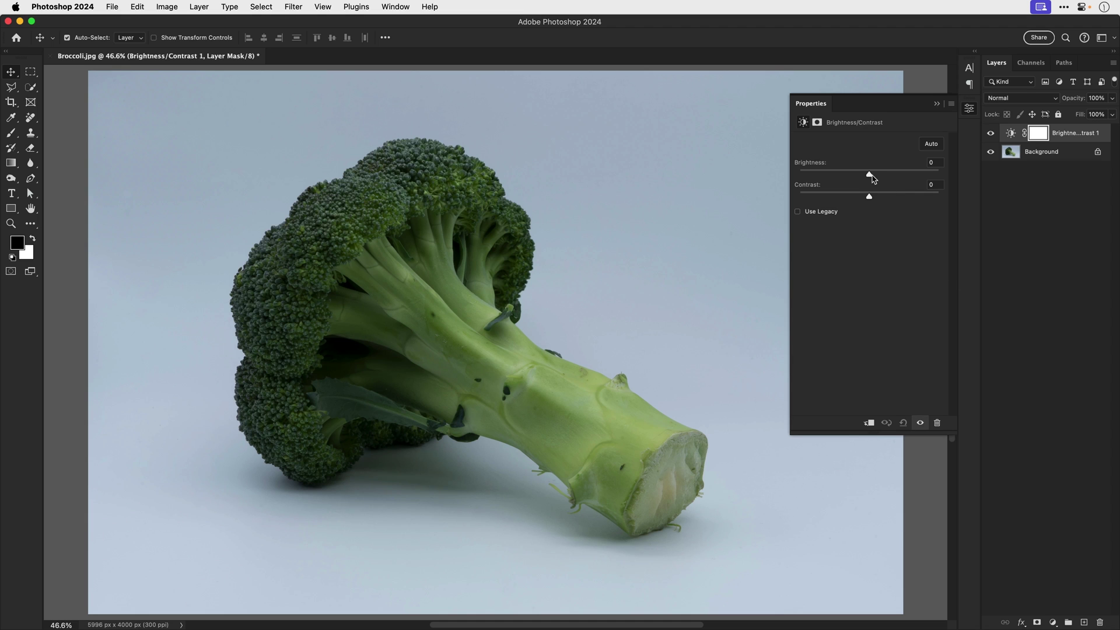
{"action": "left_click_drag", "start_coordinate": [871, 177], "coordinate": [881, 177]}
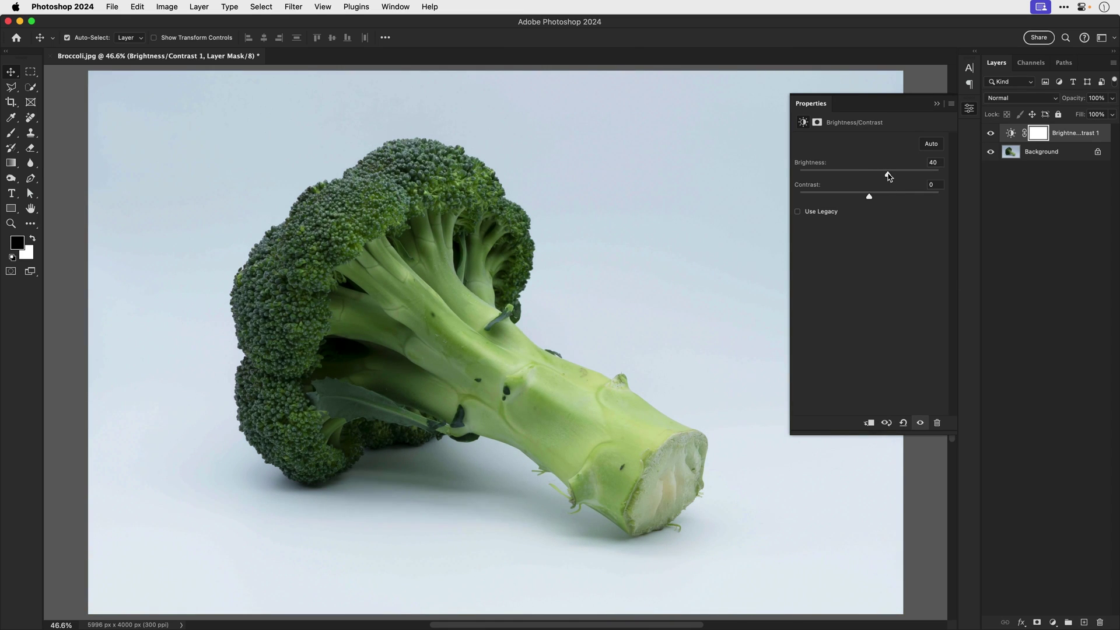
{"action": "left_click", "coordinate": [989, 135]}
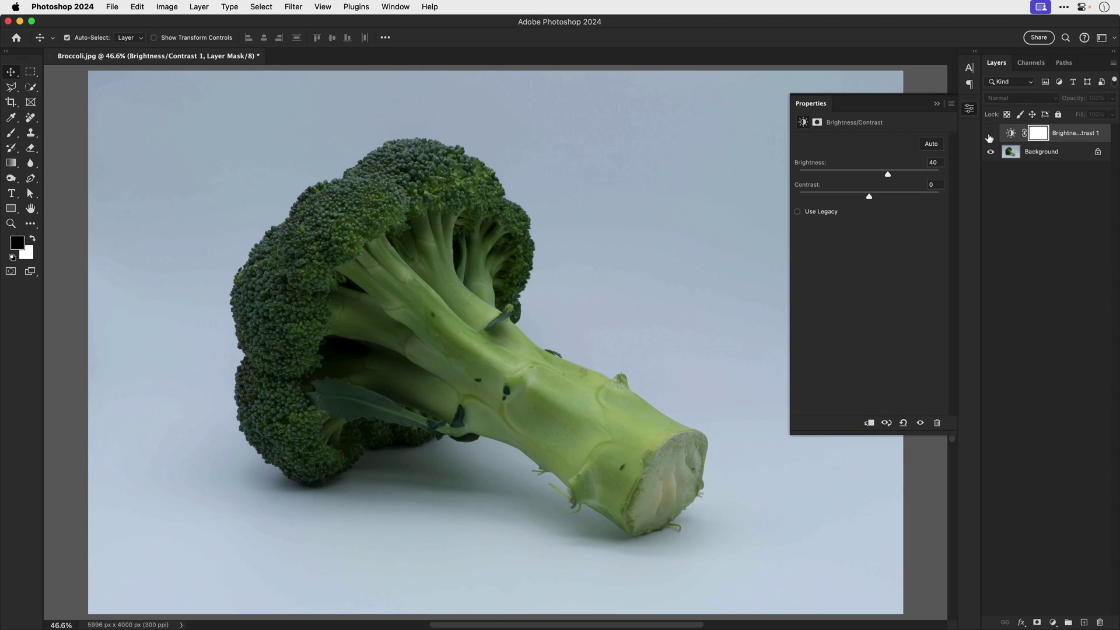
{"action": "left_click", "coordinate": [990, 135]}
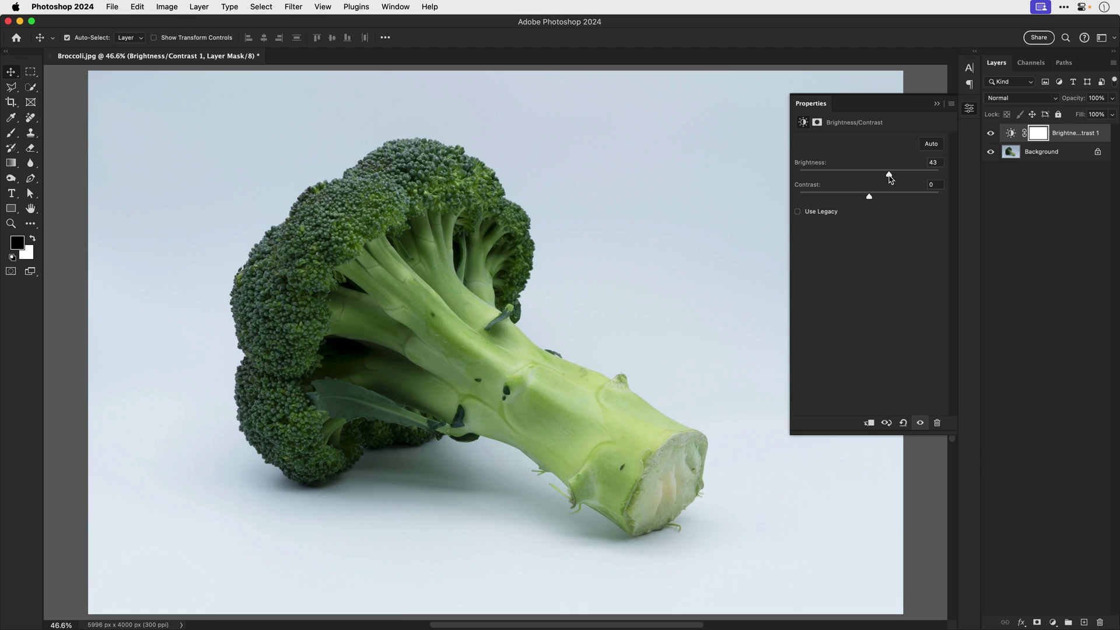
{"action": "mouse_move", "coordinate": [889, 175]}
{"action": "left_mouse_down"}
{"action": "mouse_move", "coordinate": [940, 174]}
{"action": "mouse_move", "coordinate": [896, 180]}
{"action": "left_mouse_up"}
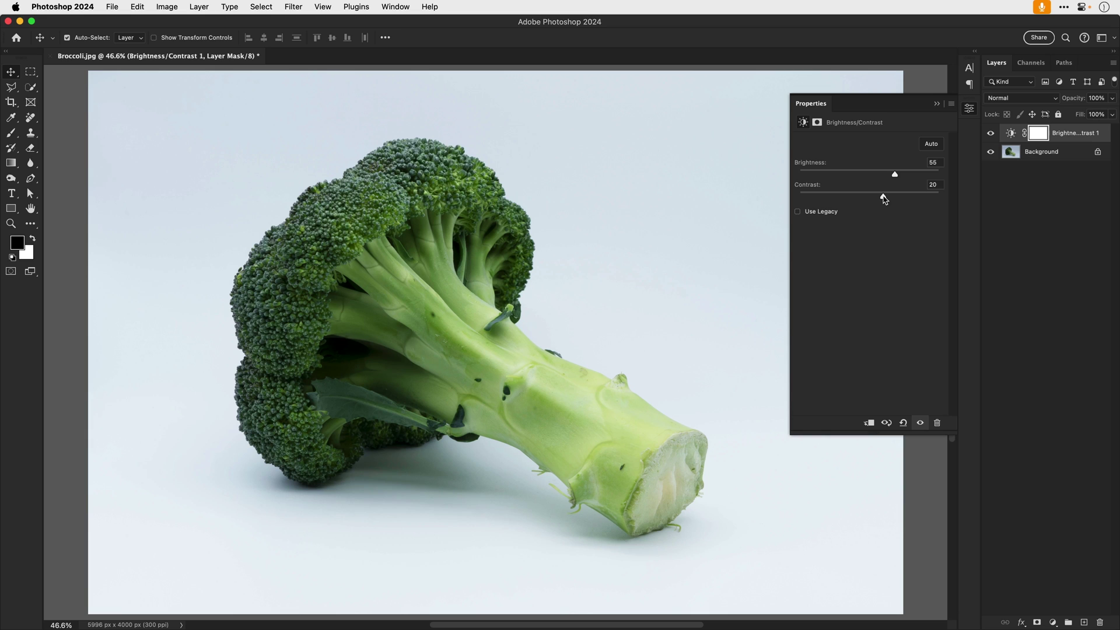
{"action": "left_click", "coordinate": [970, 110]}
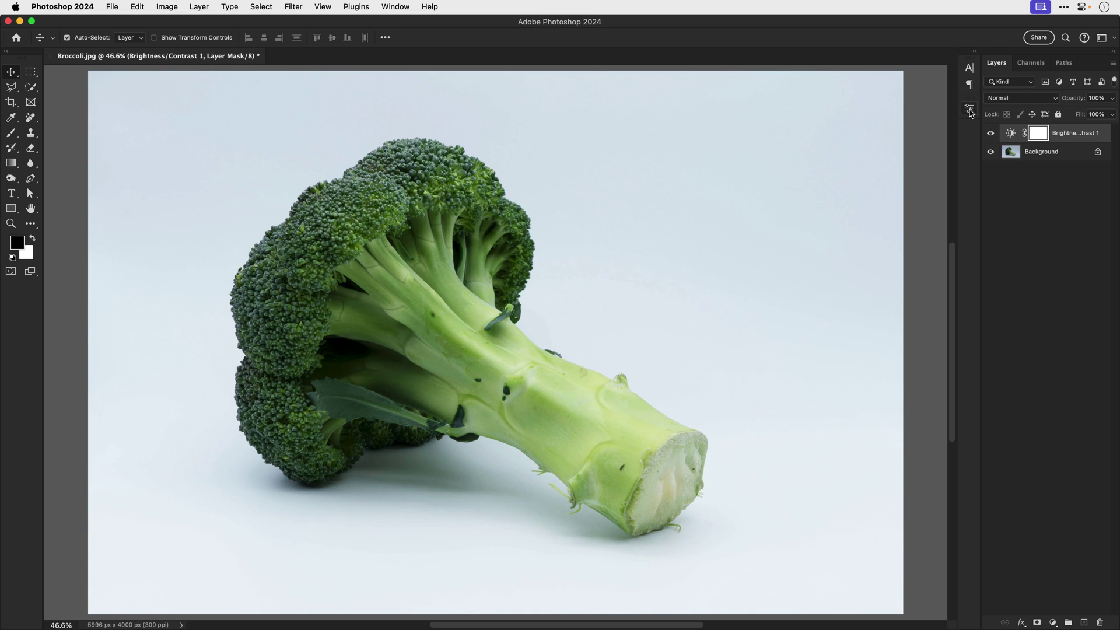
- Hide the brightness layer and mask the shoe using Select Subject with Cloud processing
{"action": "left_click", "coordinate": [992, 134]}
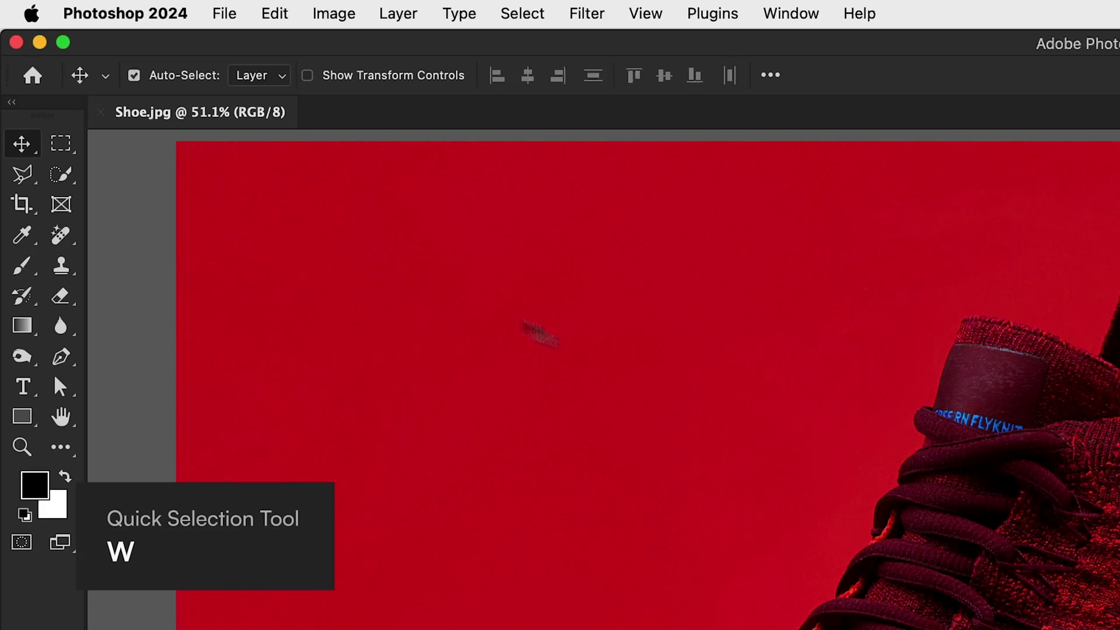
{"action": "left_click", "coordinate": [80, 177]}
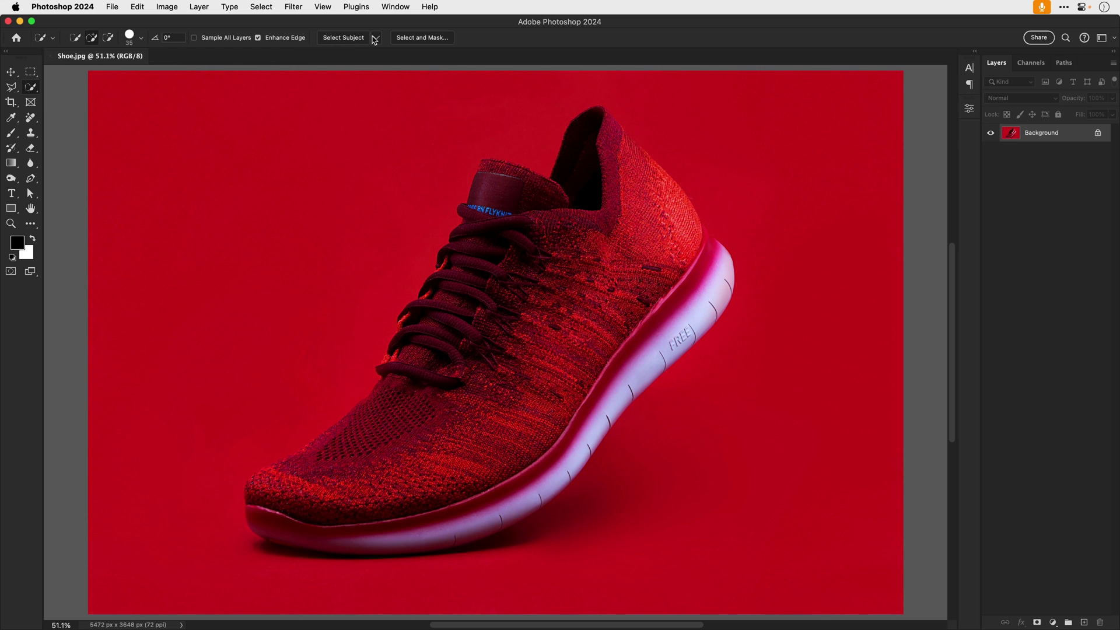
{"action": "left_click", "coordinate": [375, 38]}
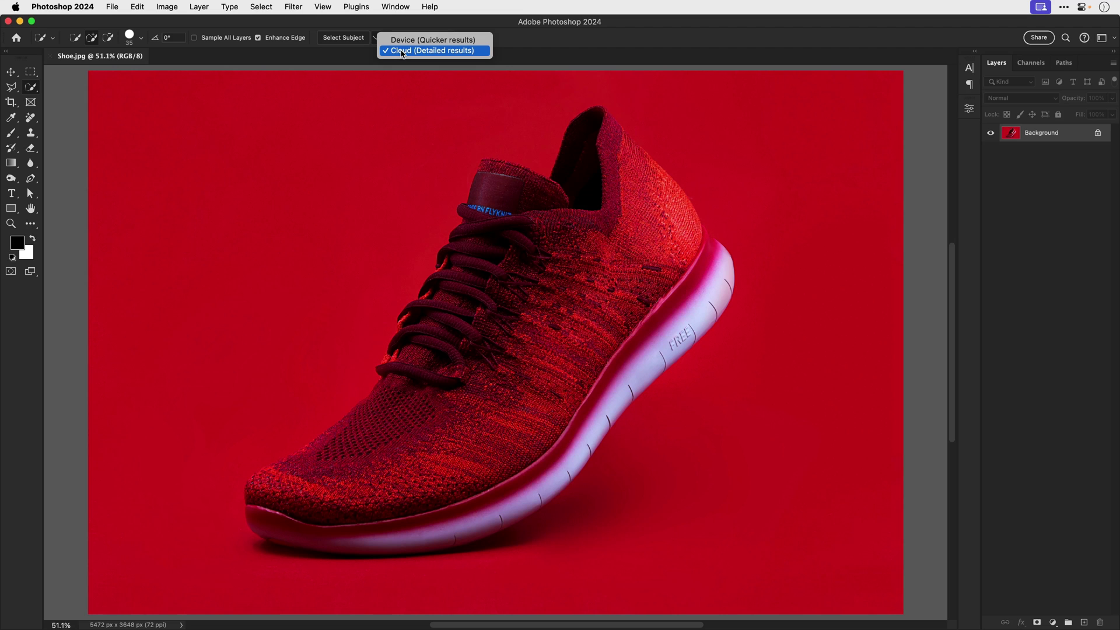
{"action": "left_click", "coordinate": [397, 51]}
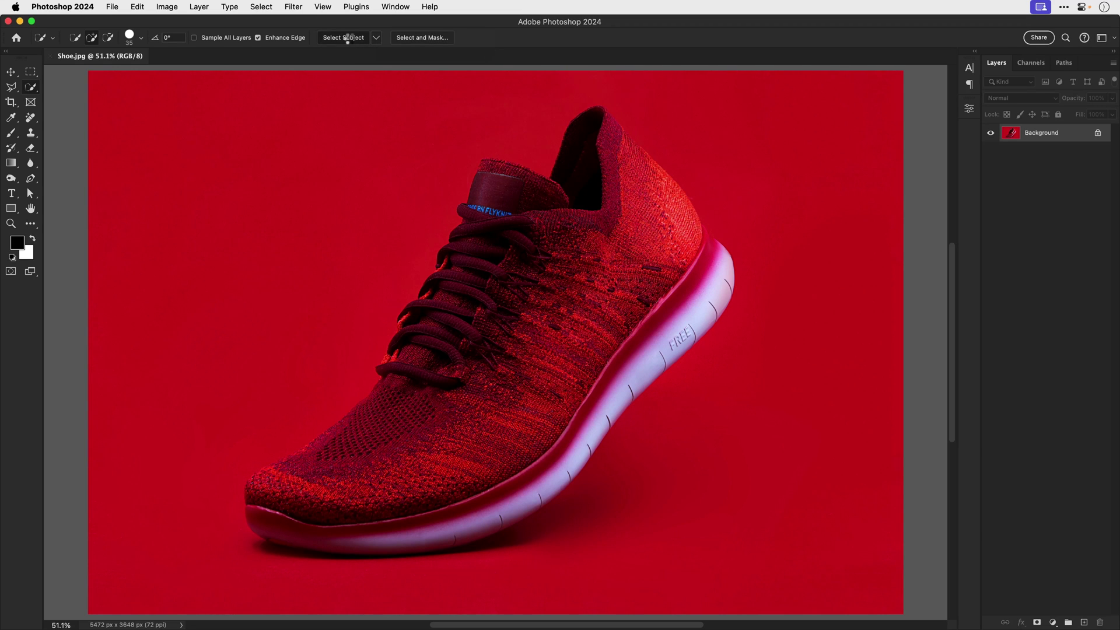
{"action": "left_click", "coordinate": [350, 37]}
{"action": "left_click", "coordinate": [1037, 623]}
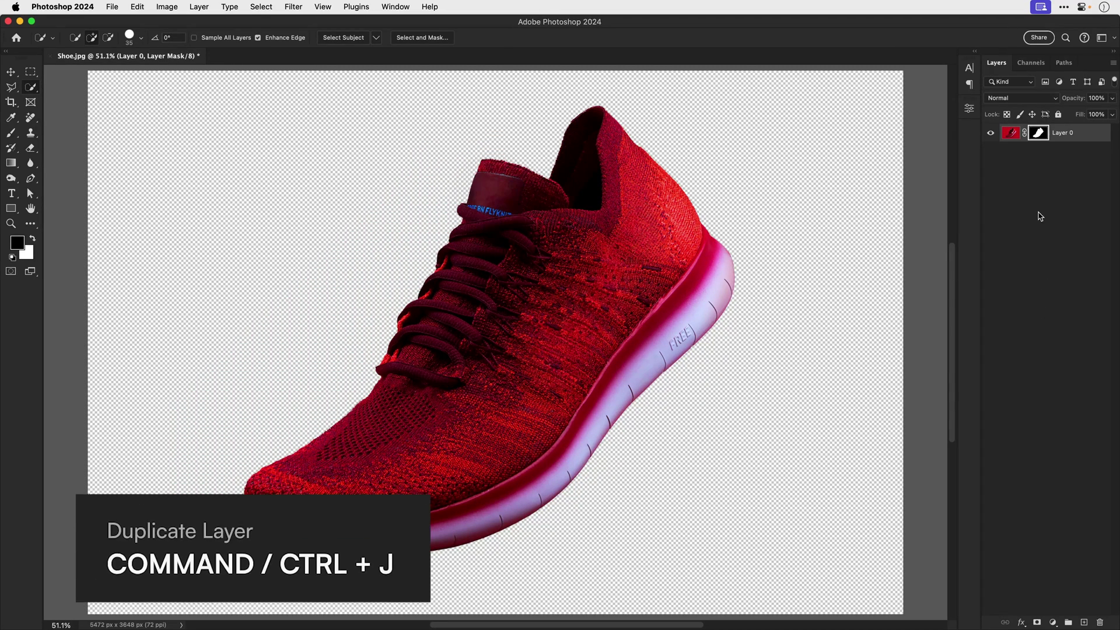
- Duplicate the masked shoe layer and add a Solid Color fill layer
{"action": "key", "text": "super+j"}
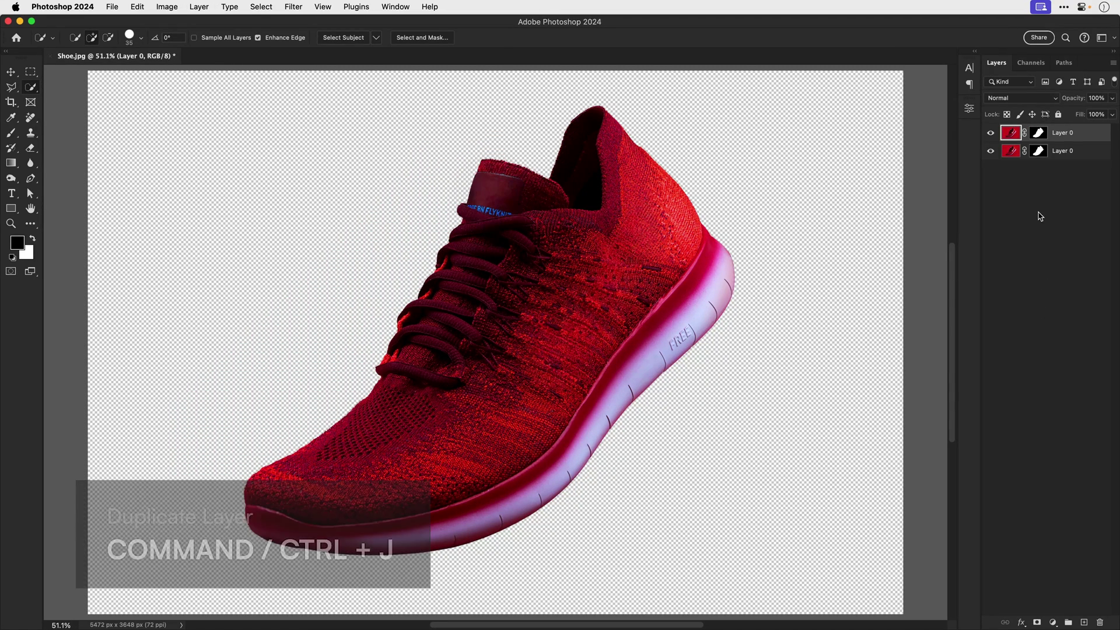
{"action": "left_click", "coordinate": [1051, 622]}
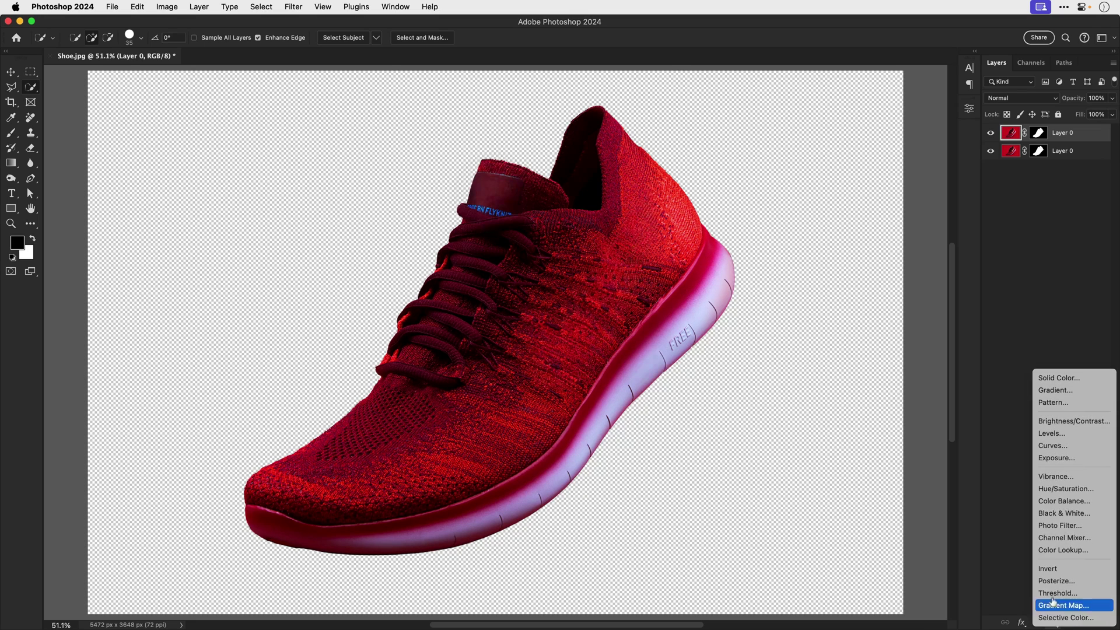
{"action": "left_click", "coordinate": [1053, 378]}
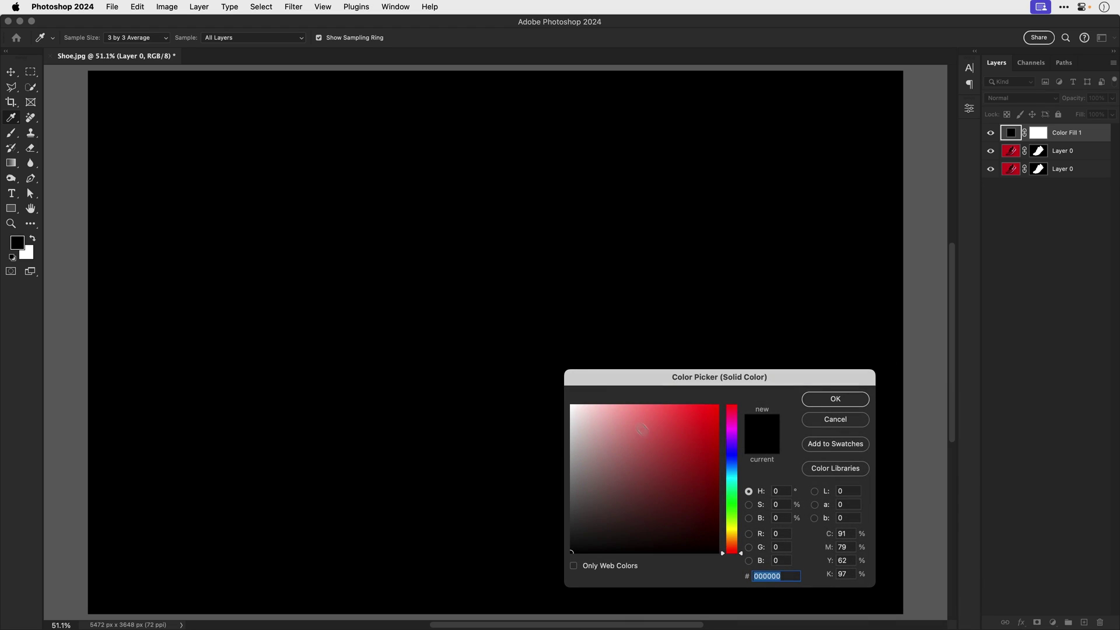
- Set the fill colour to #ffc22e and move the fill layer below the shoe layers
{"action": "left_click_drag", "start_coordinate": [726, 534], "coordinate": [727, 535]}
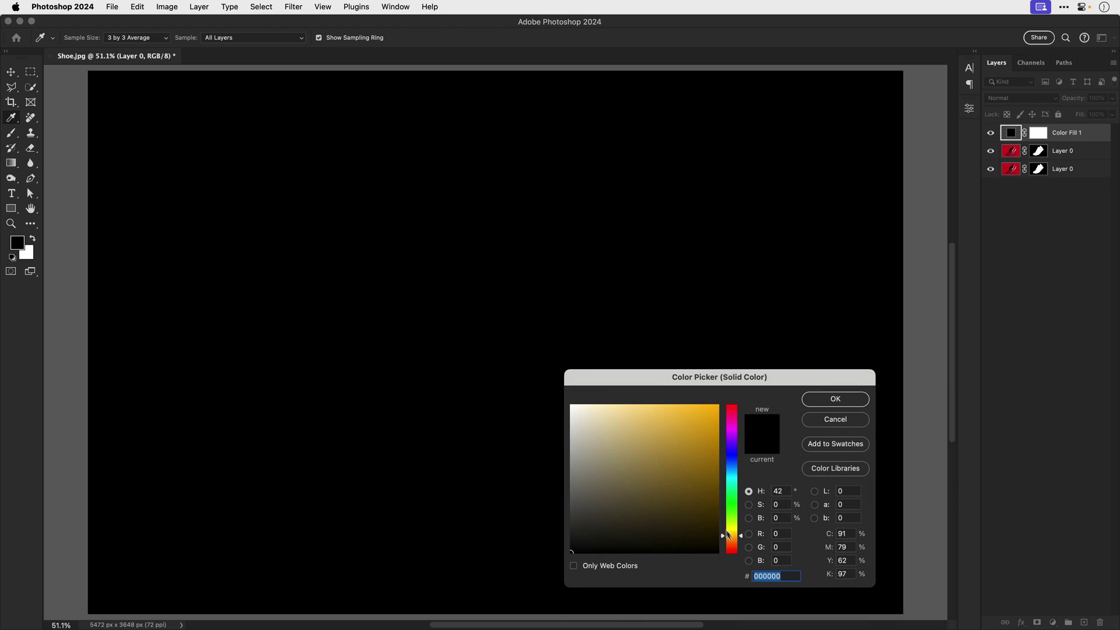
{"action": "left_click", "coordinate": [696, 435]}
{"action": "left_click_drag", "start_coordinate": [695, 436], "coordinate": [692, 404]}
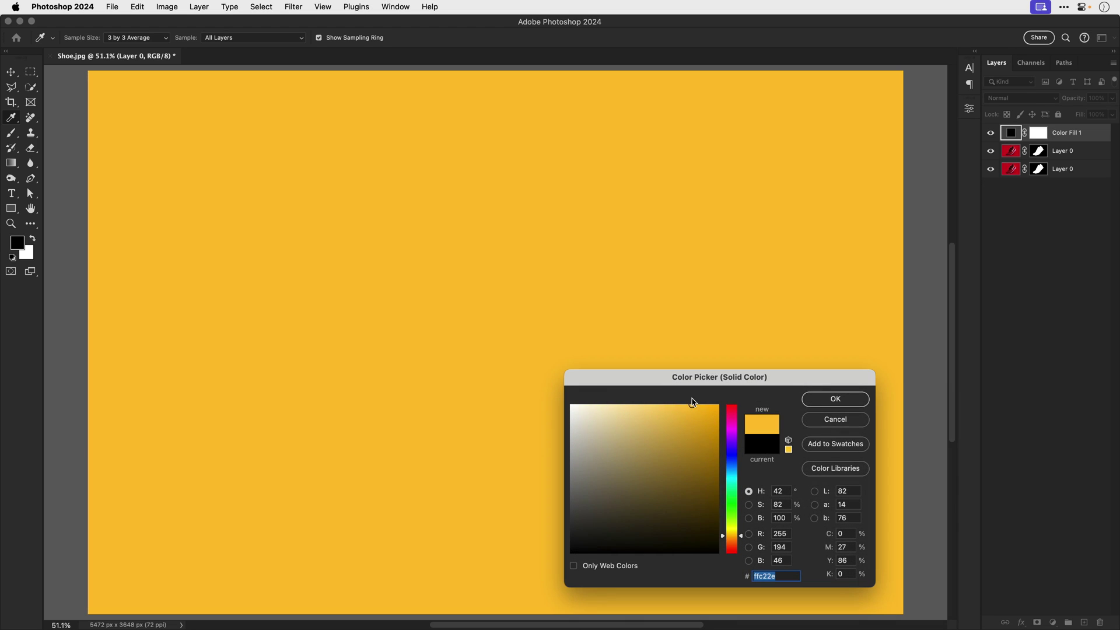
{"action": "left_click", "coordinate": [819, 400]}
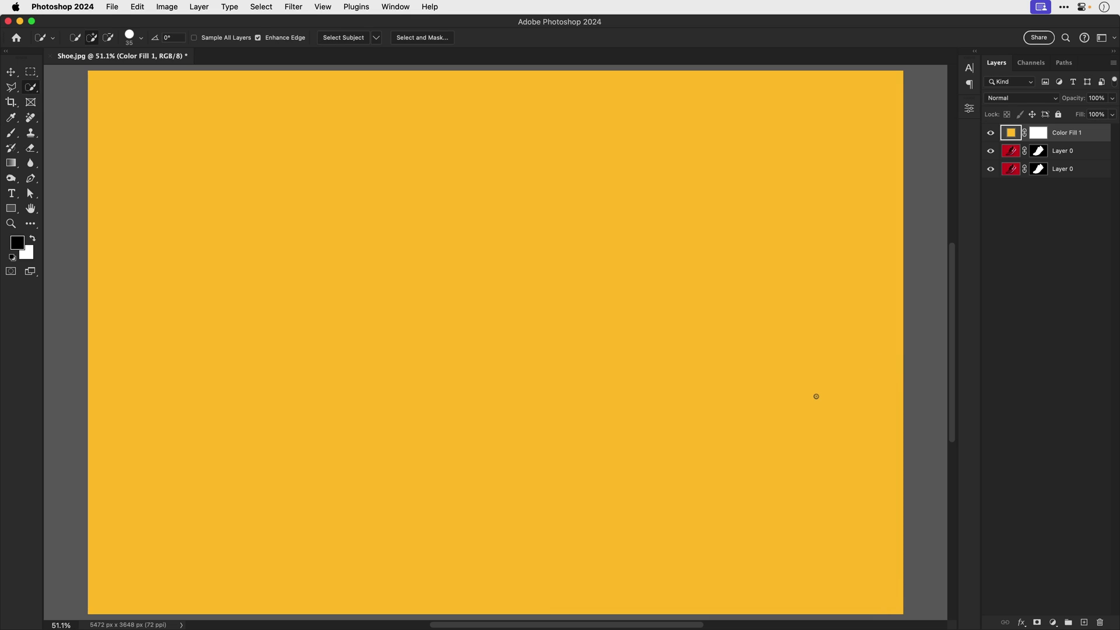
{"action": "key", "text": "super+bracketleft"}
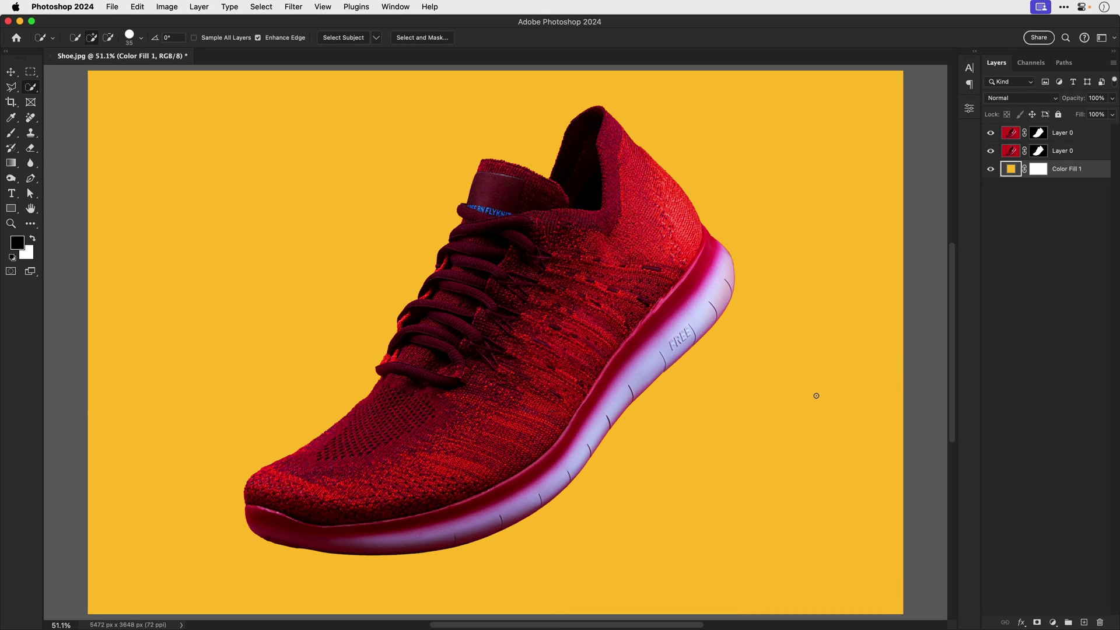
- Hide the top shoe copy and rename the lower copy to Shadow
{"action": "left_click", "coordinate": [990, 135]}
{"action": "left_click", "coordinate": [1072, 152]}
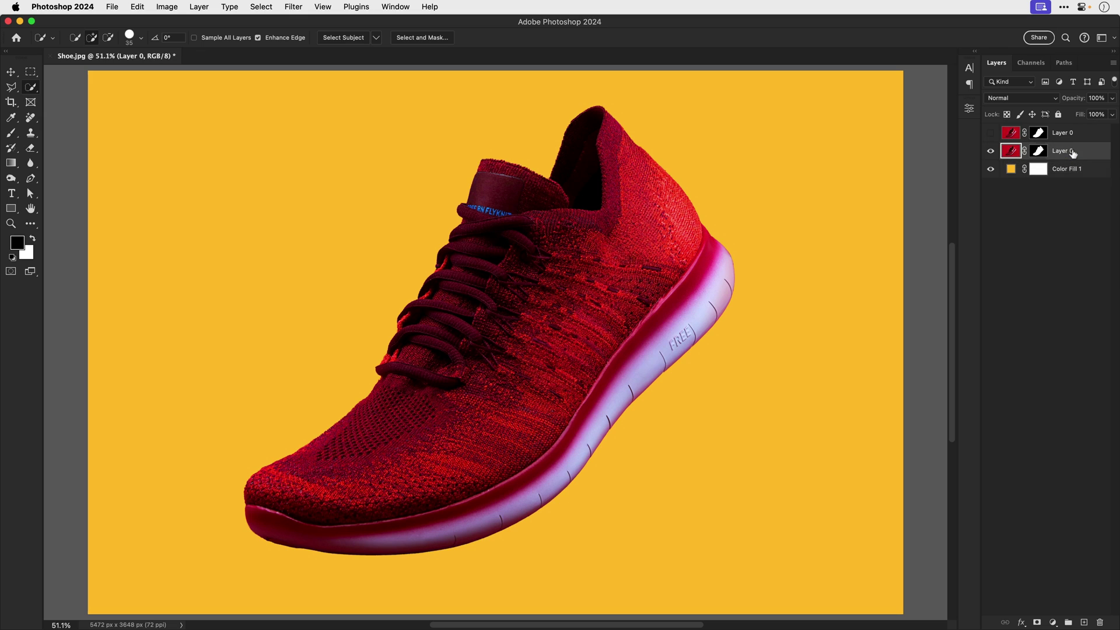
{"action": "double_click", "coordinate": [1072, 152]}
{"action": "type", "text": "Shadow"}
{"action": "key", "text": "Return"}
- Desaturate the Shadow layer with Hue/Saturation at Saturation -100
{"action": "key", "text": "super+u"}
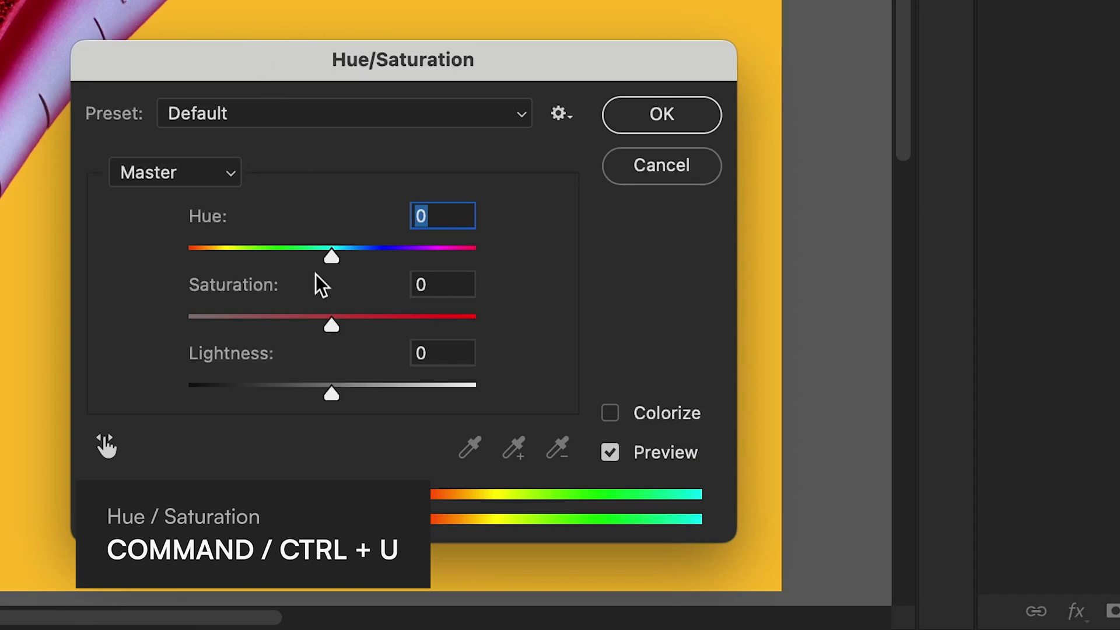
{"action": "left_click_drag", "start_coordinate": [332, 325], "coordinate": [173, 337]}
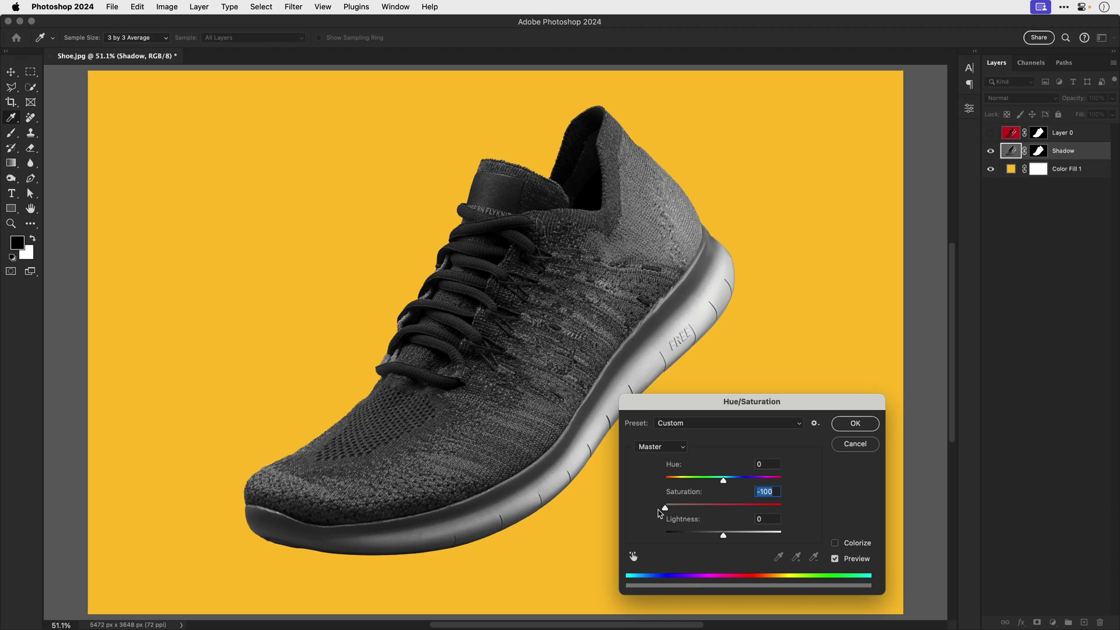
{"action": "left_click", "coordinate": [852, 424]}
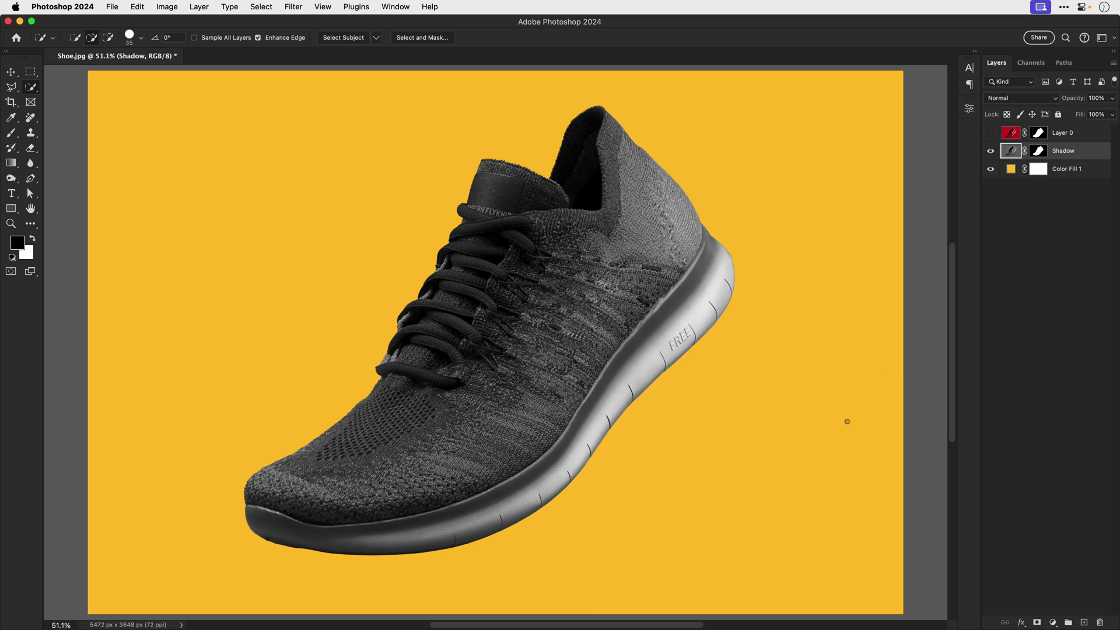
- Delete the Shadow layer's mask and apply Levels with input values 0, 1.00 and about 96
{"action": "right_click", "coordinate": [1038, 153]}
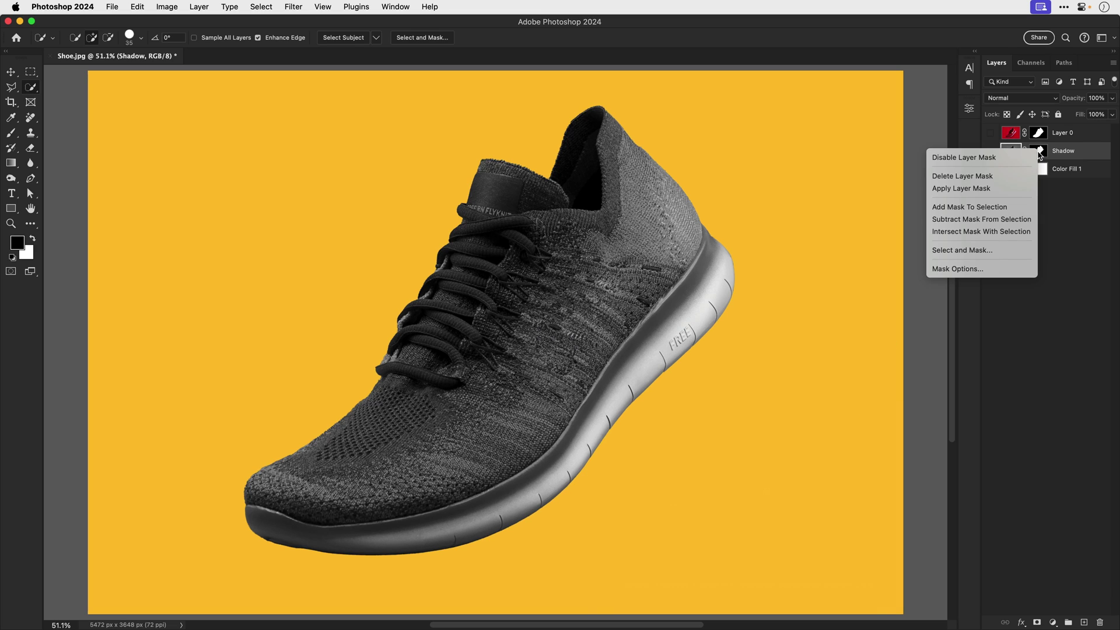
{"action": "left_click", "coordinate": [1012, 177]}
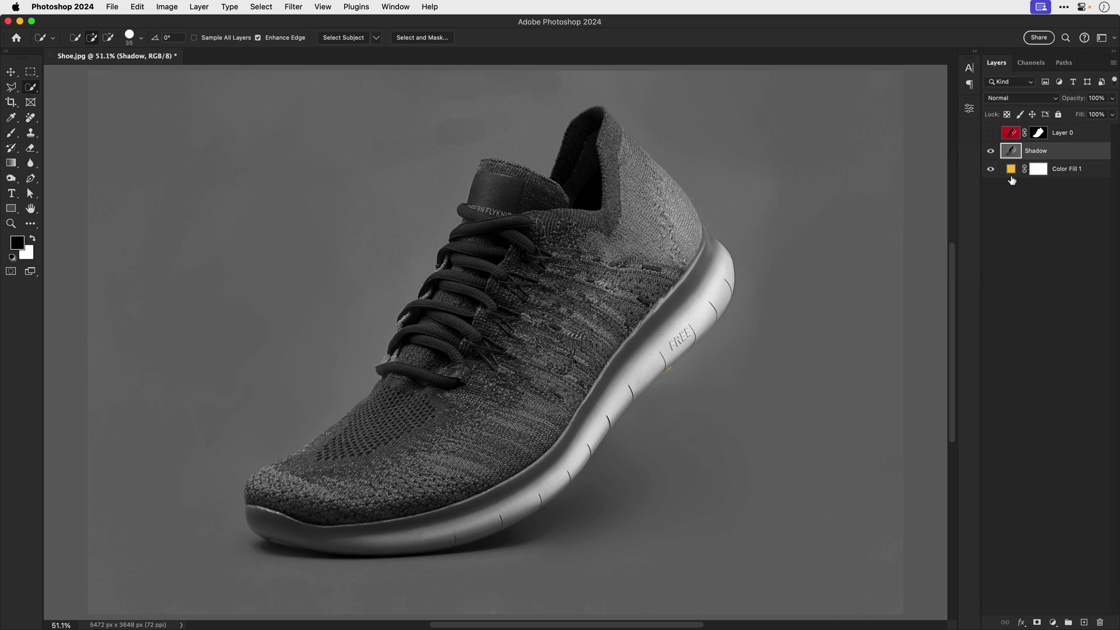
{"action": "key", "text": "super+l"}
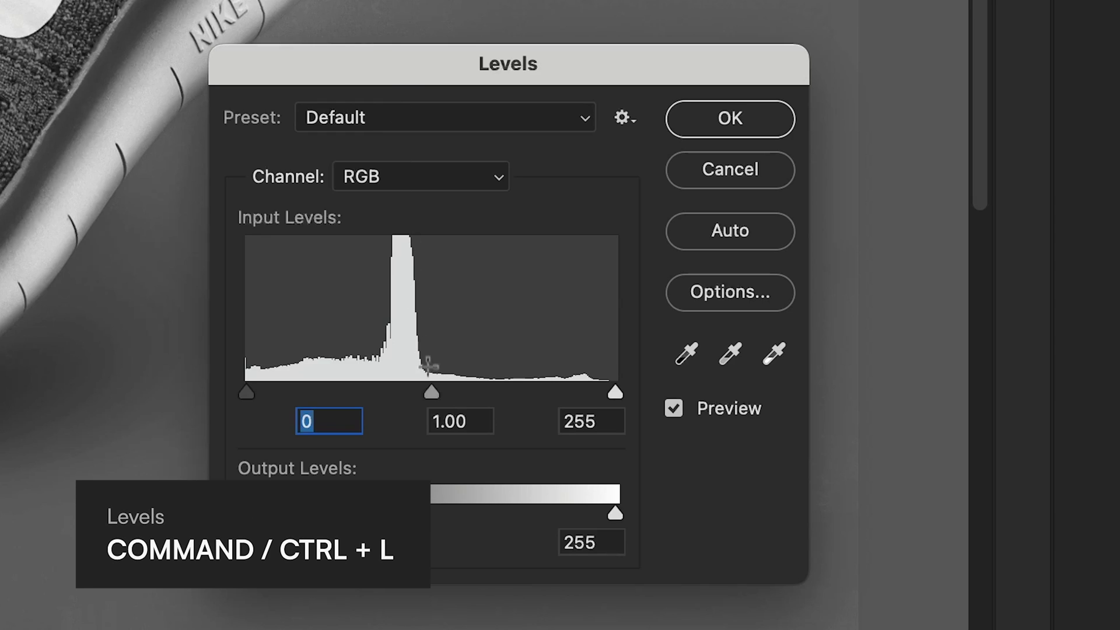
{"action": "left_click_drag", "start_coordinate": [431, 394], "coordinate": [345, 397]}
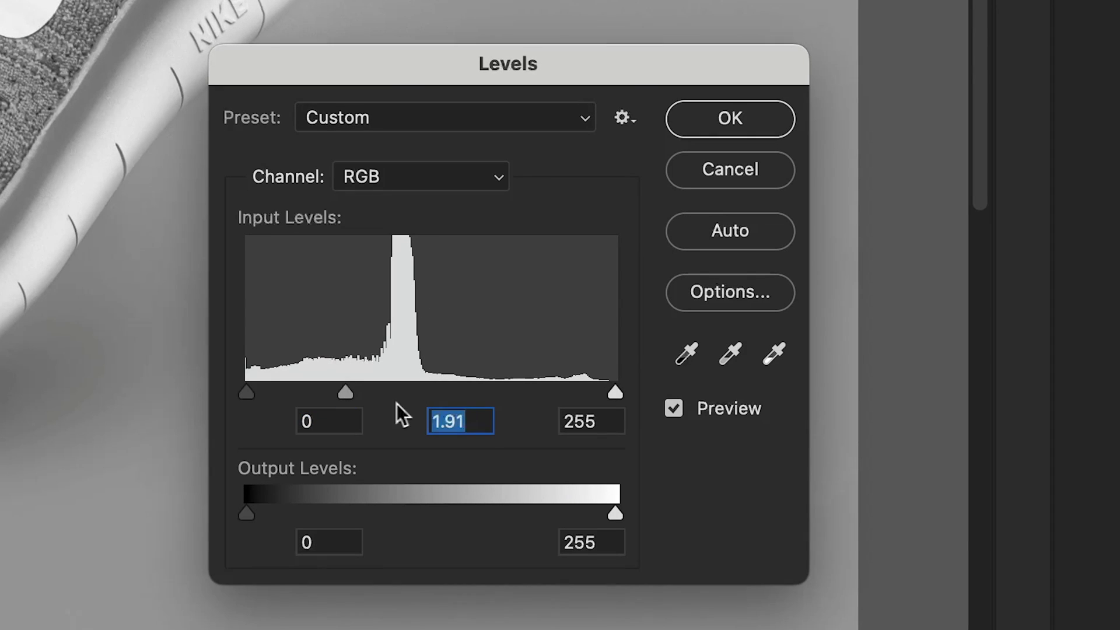
{"action": "left_click_drag", "start_coordinate": [612, 390], "coordinate": [398, 393]}
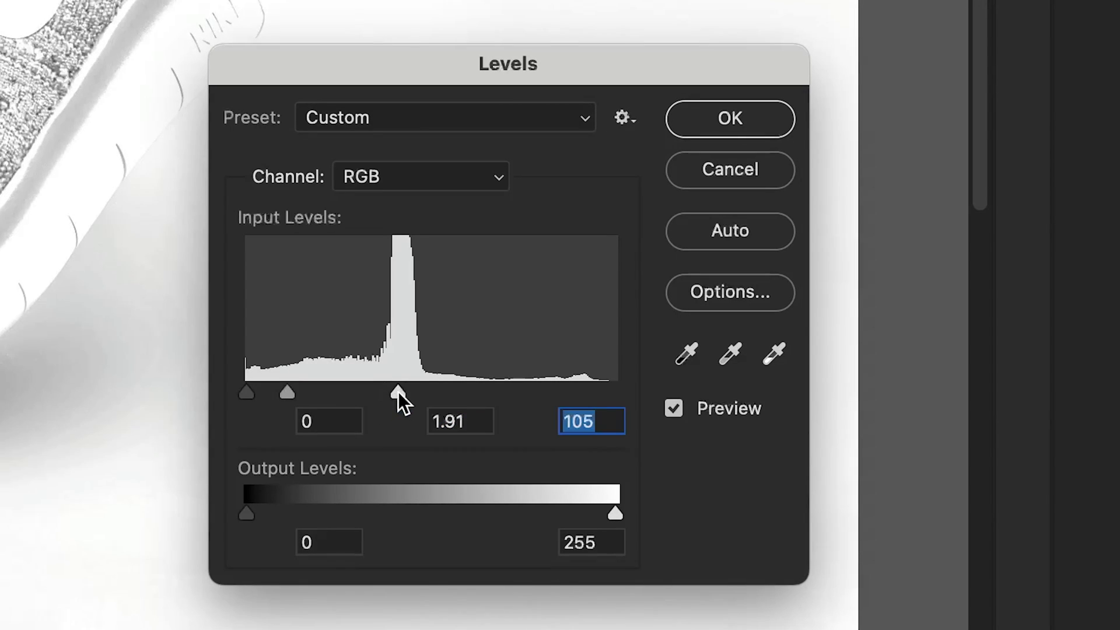
{"action": "left_click_drag", "start_coordinate": [287, 397], "coordinate": [324, 394]}
{"action": "left_click_drag", "start_coordinate": [394, 390], "coordinate": [388, 388]}
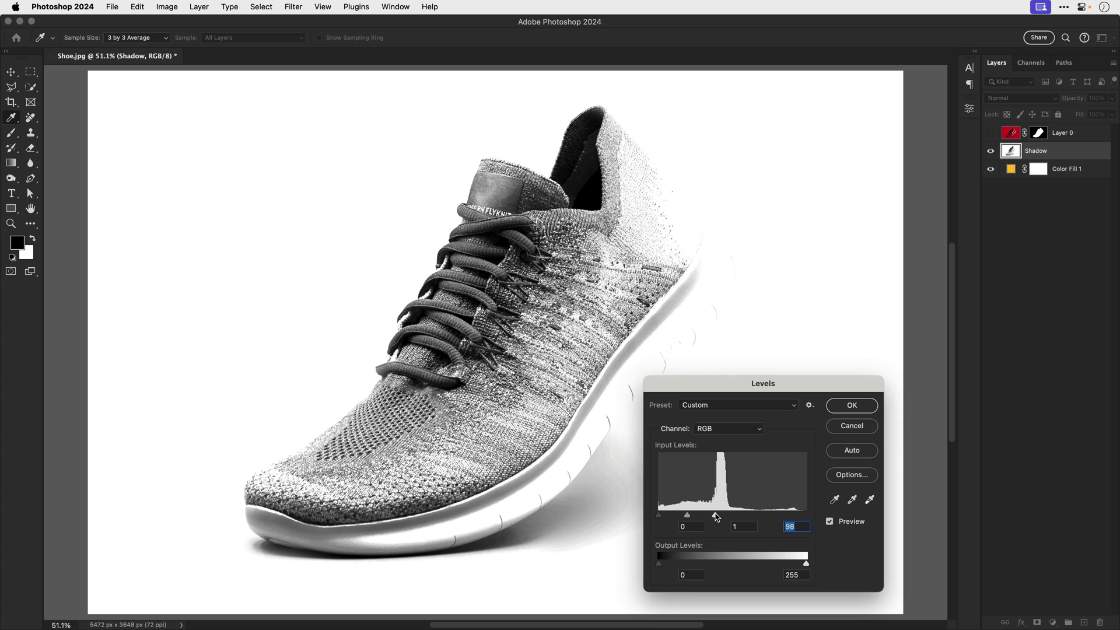
{"action": "left_click", "coordinate": [843, 406]}
{"action": "key", "text": "w"}
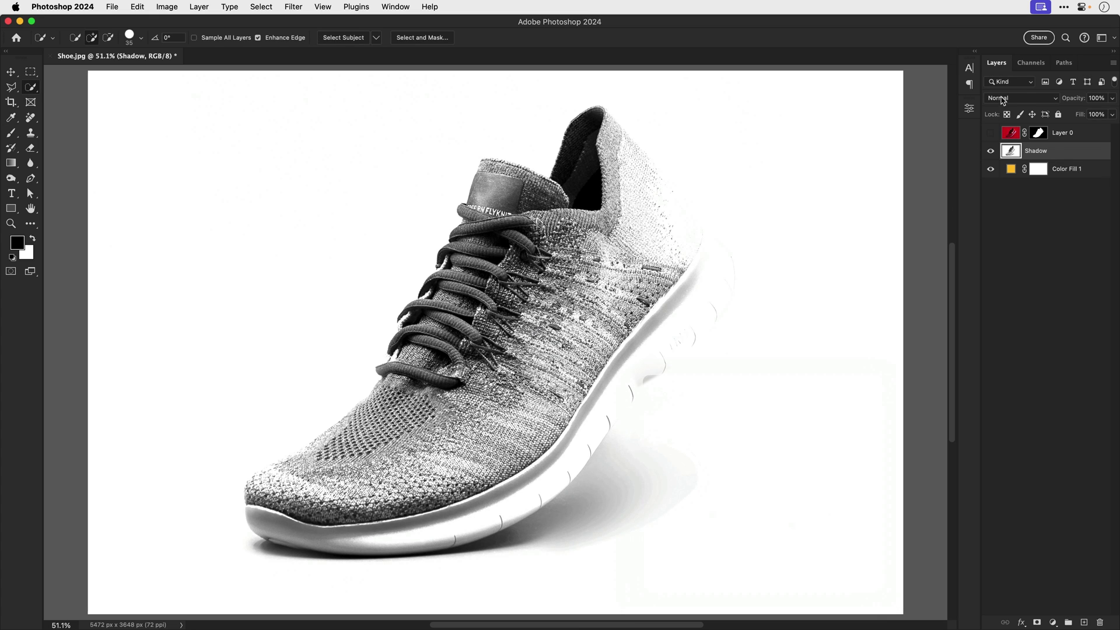
- Set the Shadow layer to Multiply and erase the shoe, keeping only the shadow beneath the sole
{"action": "left_click", "coordinate": [1003, 99]}
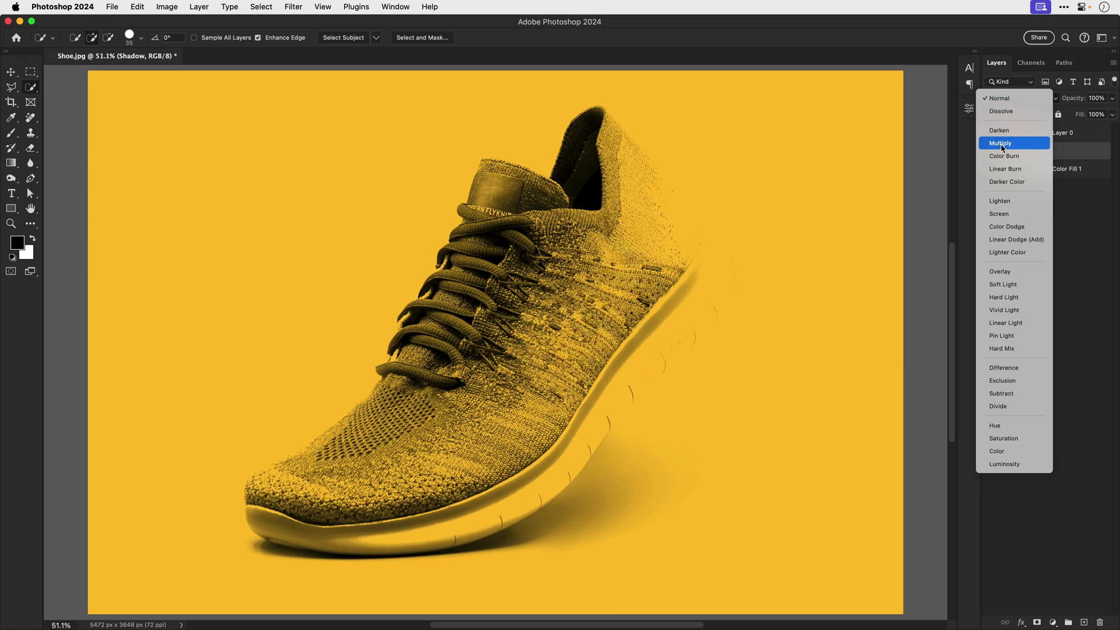
{"action": "left_click", "coordinate": [1003, 144]}
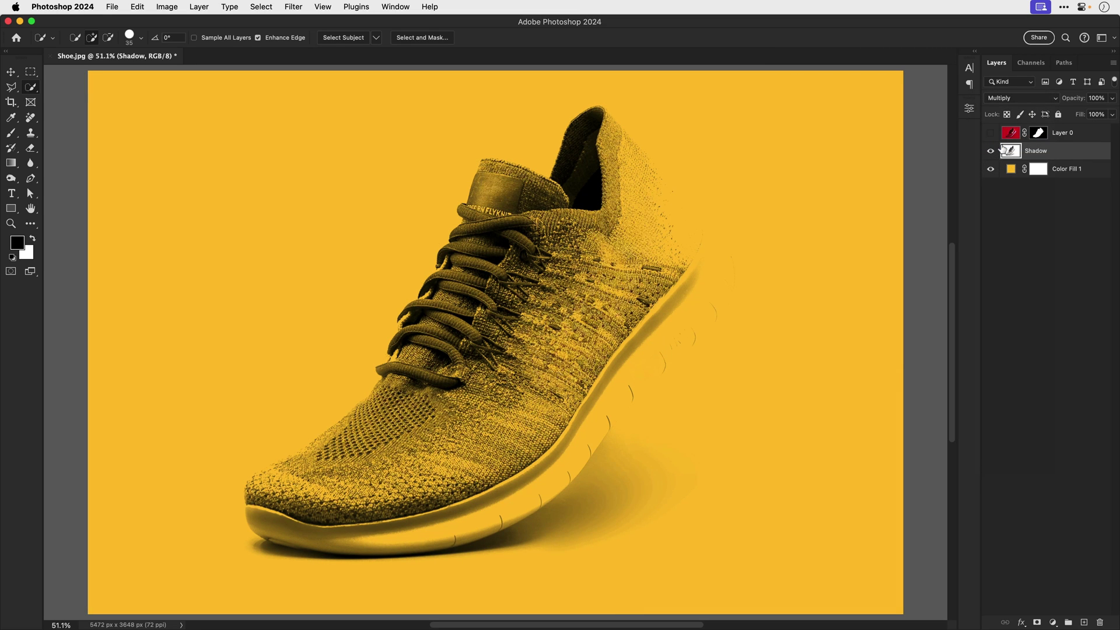
{"action": "left_click", "coordinate": [31, 148]}
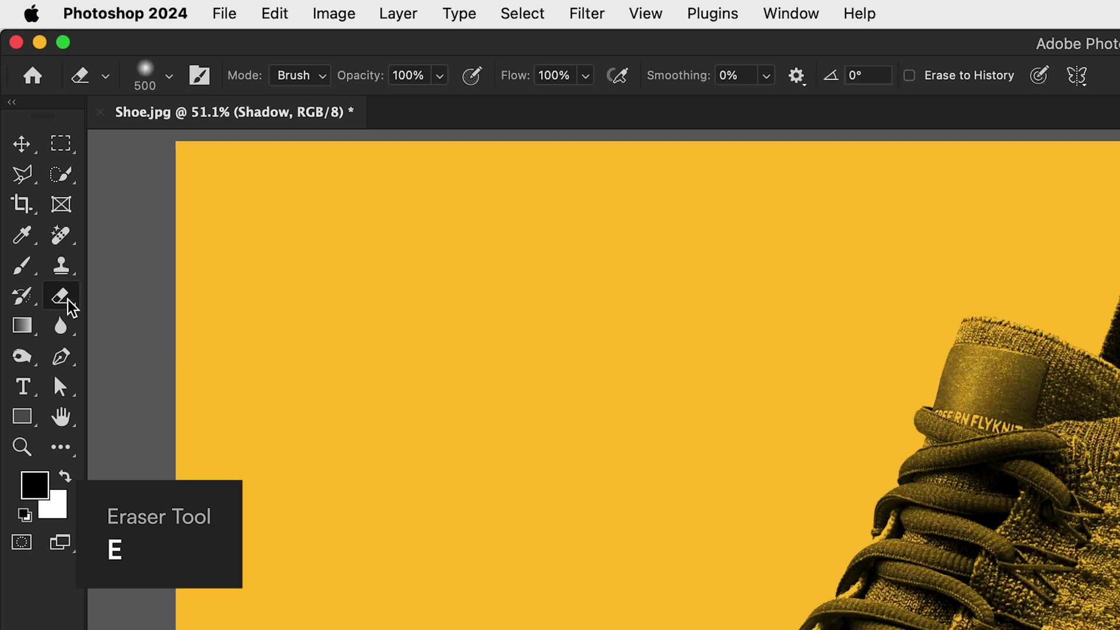
{"action": "key", "text": "bracketleft"}
{"action": "key", "text": "bracketleft"}
{"action": "key", "text": "bracketleft"}
{"action": "mouse_move", "coordinate": [385, 385]}
{"action": "left_mouse_down"}
{"action": "mouse_move", "coordinate": [303, 461]}
{"action": "mouse_move", "coordinate": [279, 457]}
{"action": "mouse_move", "coordinate": [266, 511]}
{"action": "mouse_move", "coordinate": [295, 526]}
{"action": "mouse_move", "coordinate": [436, 533]}
{"action": "mouse_move", "coordinate": [596, 385]}
{"action": "mouse_move", "coordinate": [416, 522]}
{"action": "mouse_move", "coordinate": [554, 442]}
{"action": "mouse_move", "coordinate": [284, 508]}
{"action": "mouse_move", "coordinate": [422, 434]}
{"action": "mouse_move", "coordinate": [523, 441]}
{"action": "mouse_move", "coordinate": [467, 500]}
{"action": "left_mouse_up"}
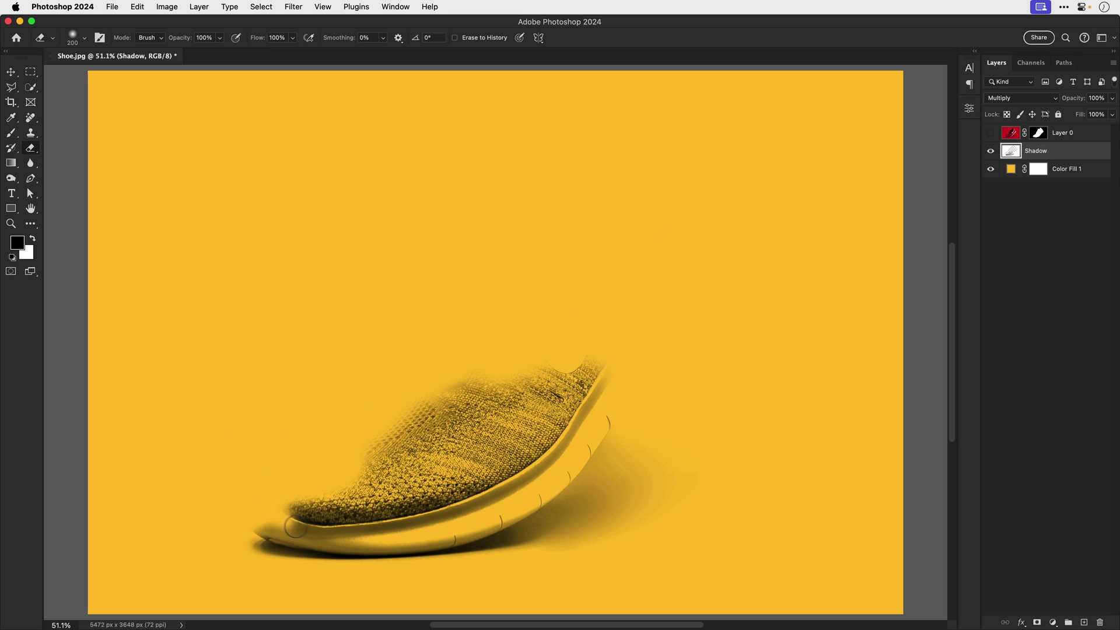
{"action": "key", "text": "bracketright"}
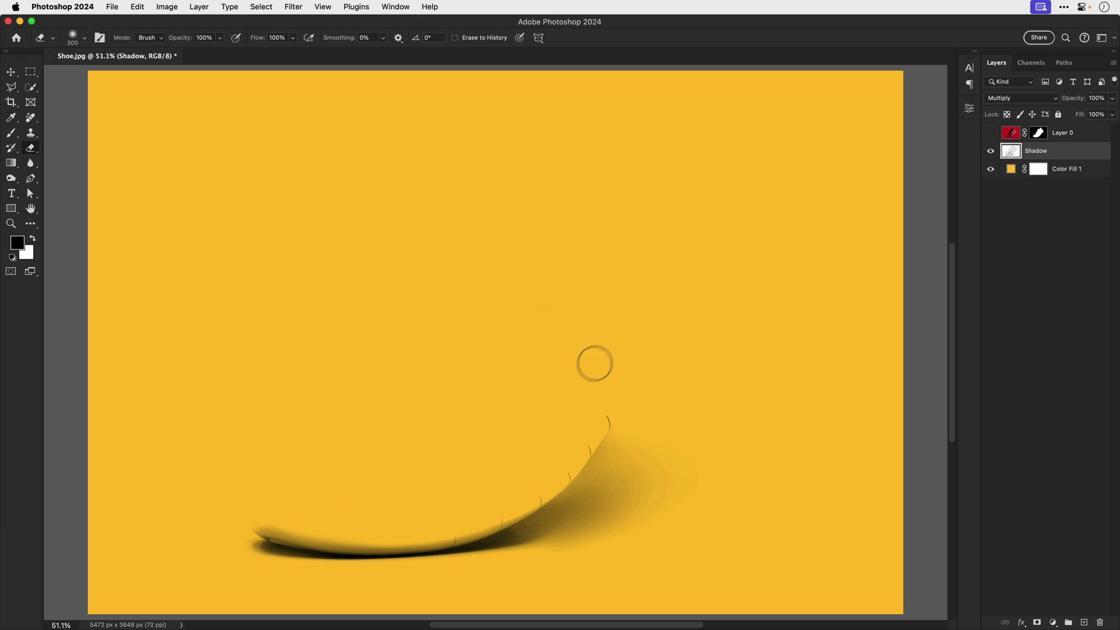
{"action": "key", "text": "v"}
{"action": "key", "text": "e"}
{"action": "key", "text": "v"}
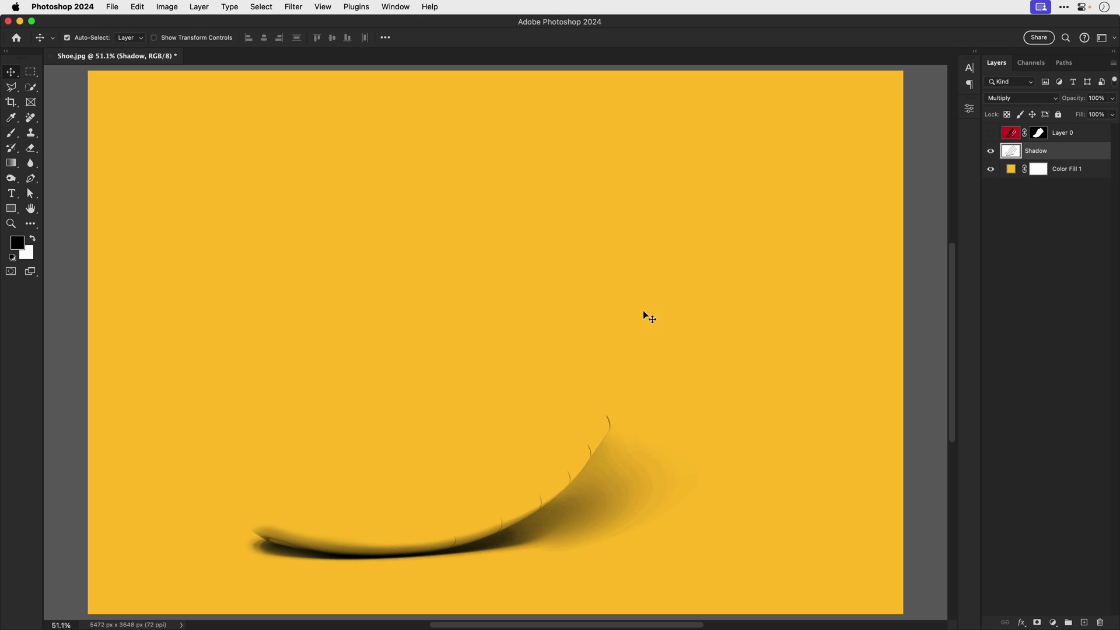
- Show the red shoe again and add a Gradient fill with start stop #ff6934
{"action": "left_click", "coordinate": [990, 133]}
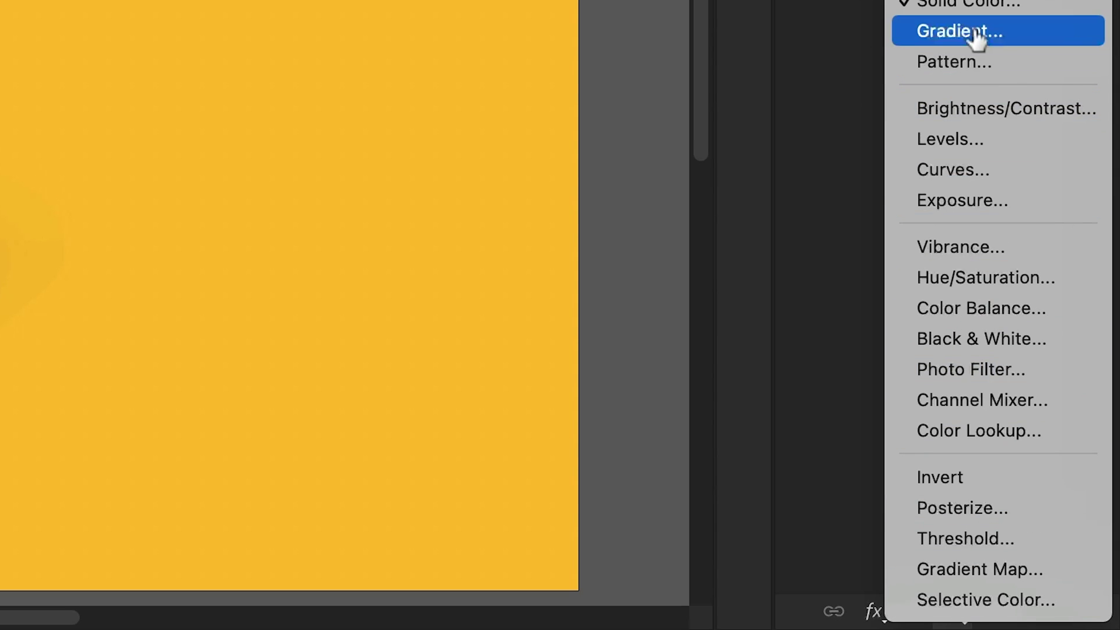
{"action": "left_click", "coordinate": [951, 32]}
{"action": "left_click", "coordinate": [750, 459]}
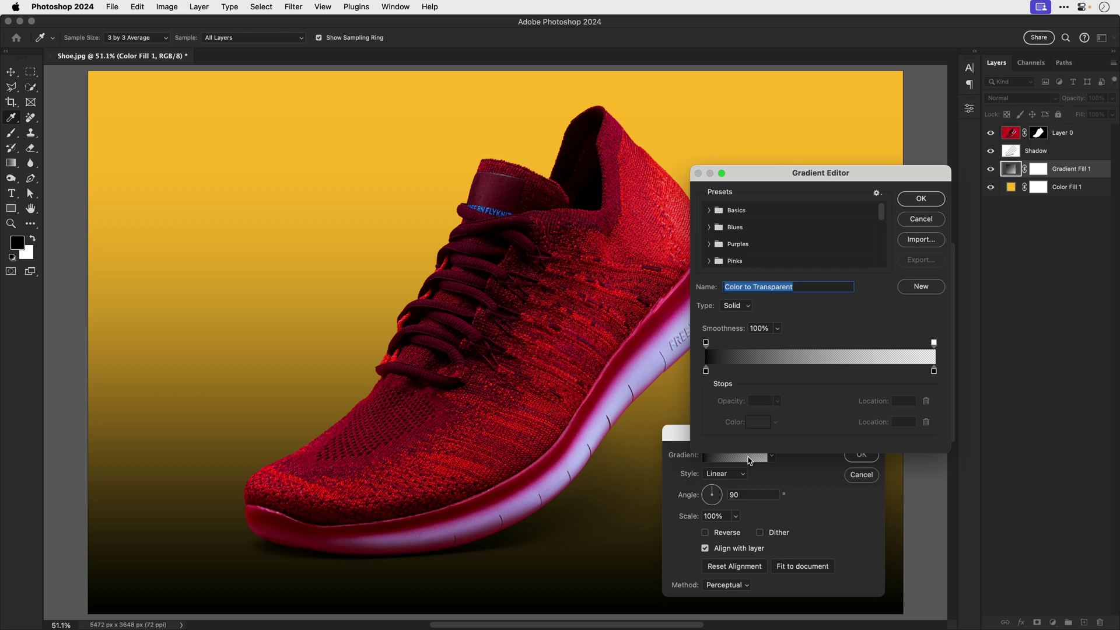
{"action": "left_click", "coordinate": [706, 371]}
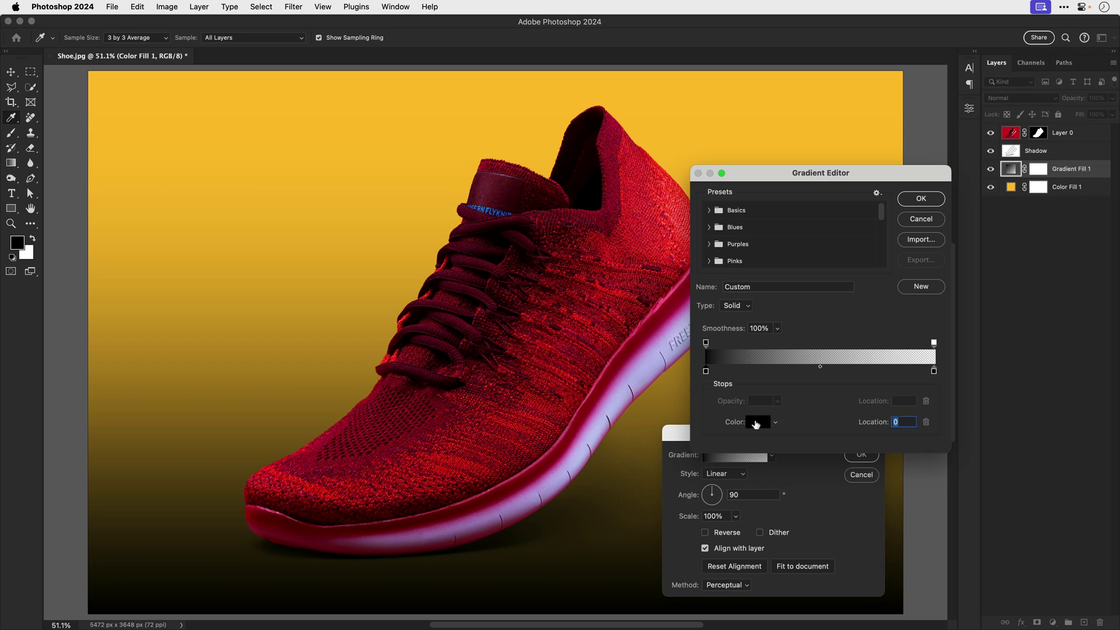
{"action": "left_click", "coordinate": [756, 424]}
{"action": "left_click_drag", "start_coordinate": [734, 533], "coordinate": [733, 548]}
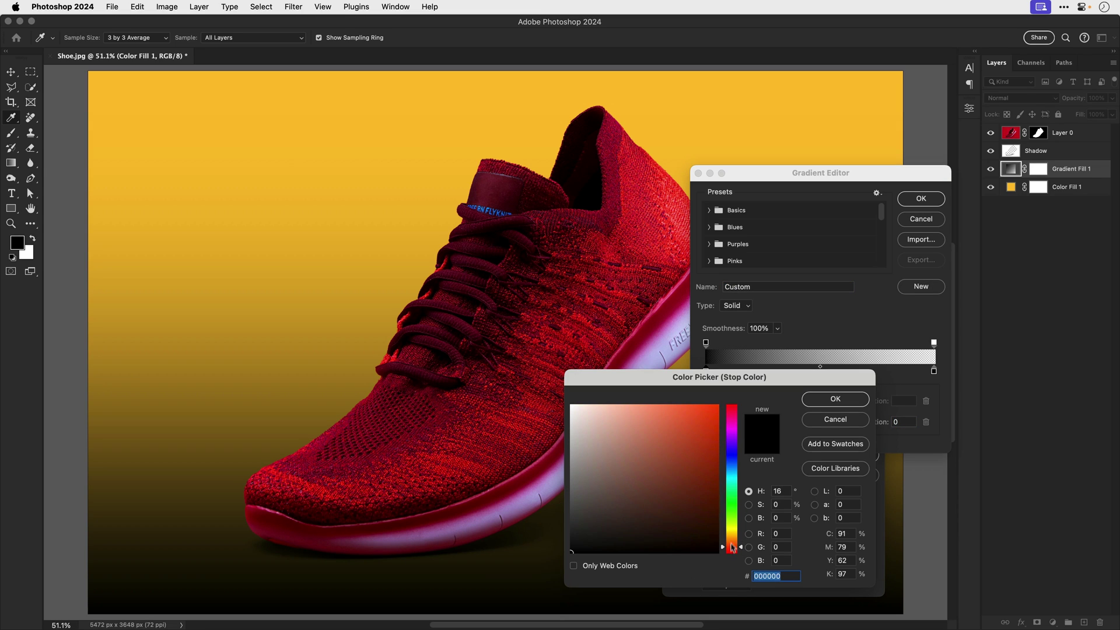
{"action": "left_click_drag", "start_coordinate": [713, 461], "coordinate": [691, 412]}
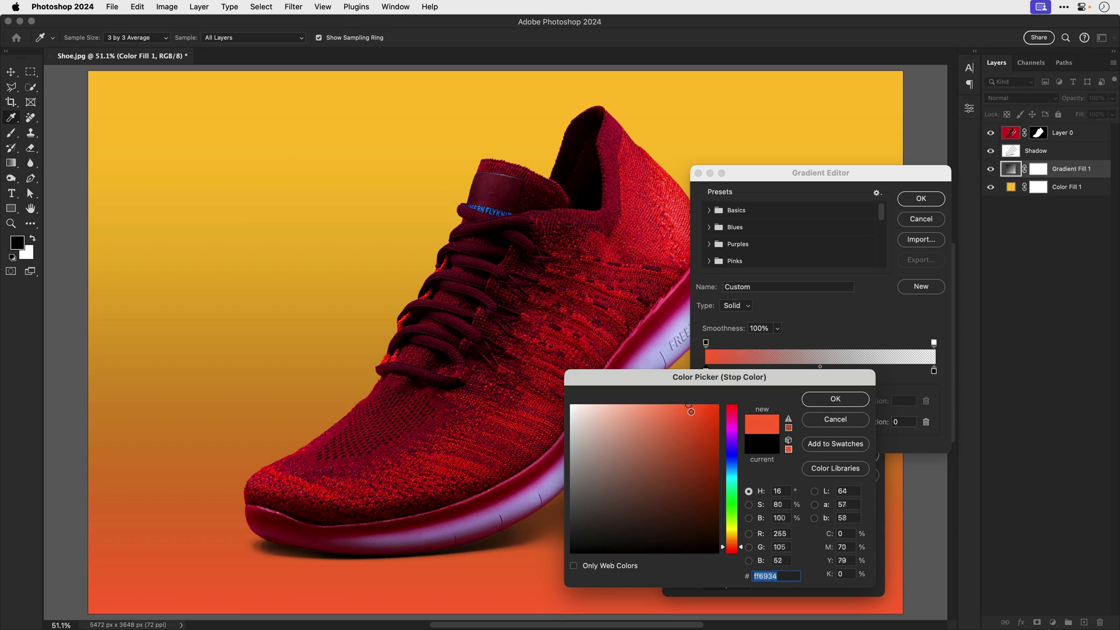
{"action": "left_click", "coordinate": [833, 399]}
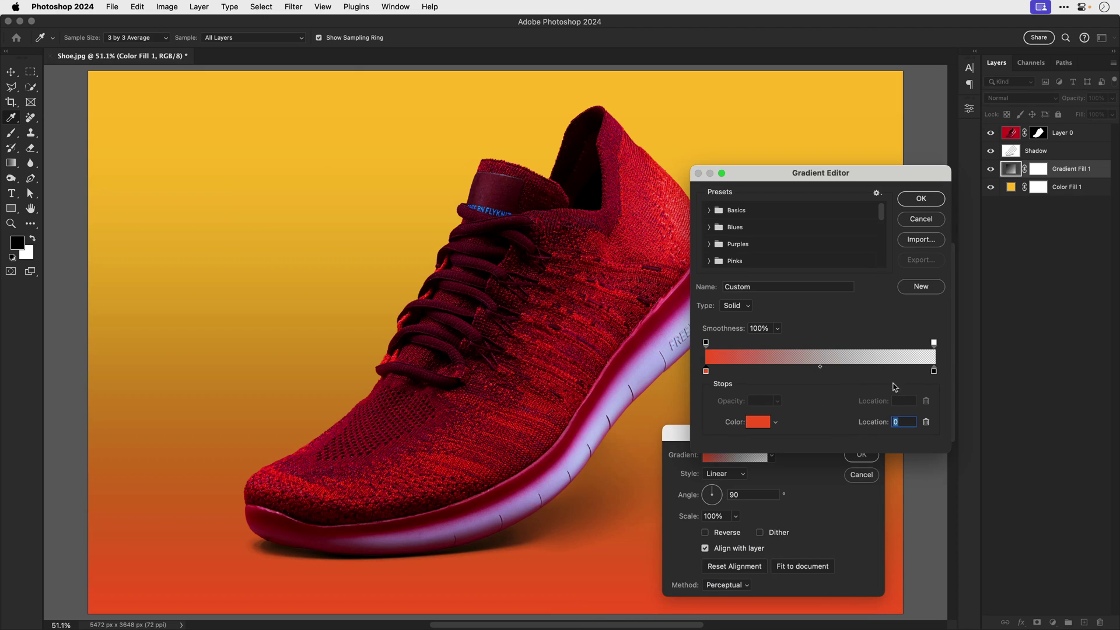
- Set the gradient's end stop to #ffcd48 and confirm the fill
{"action": "left_click", "coordinate": [934, 372]}
{"action": "left_click", "coordinate": [759, 424]}
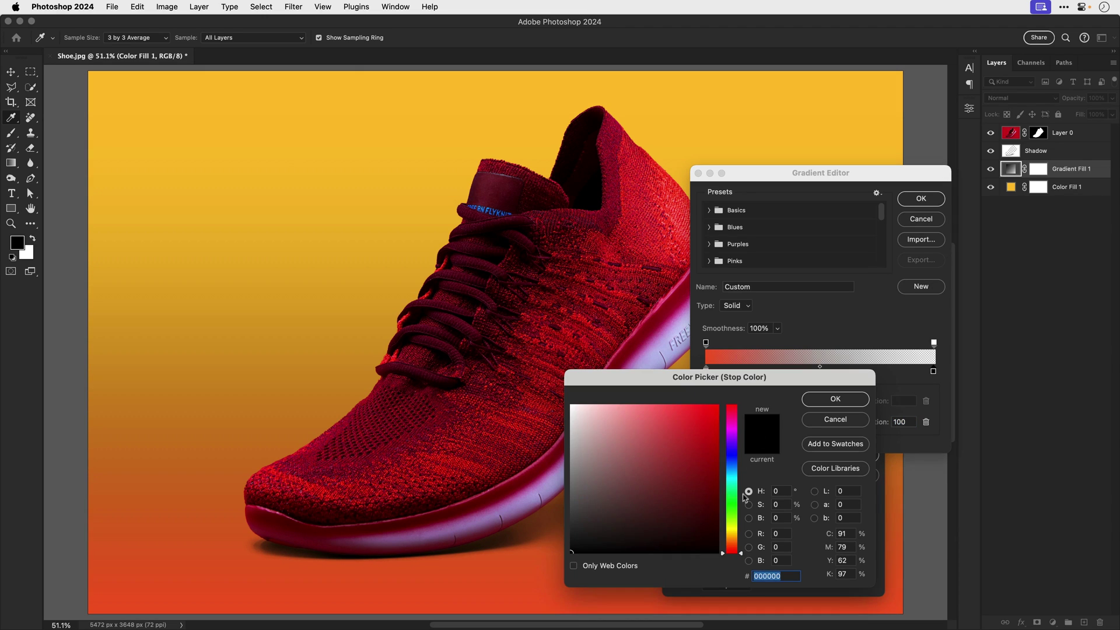
{"action": "mouse_move", "coordinate": [744, 496]}
{"action": "left_mouse_down"}
{"action": "mouse_move", "coordinate": [739, 532]}
{"action": "mouse_move", "coordinate": [677, 404]}
{"action": "left_mouse_up"}
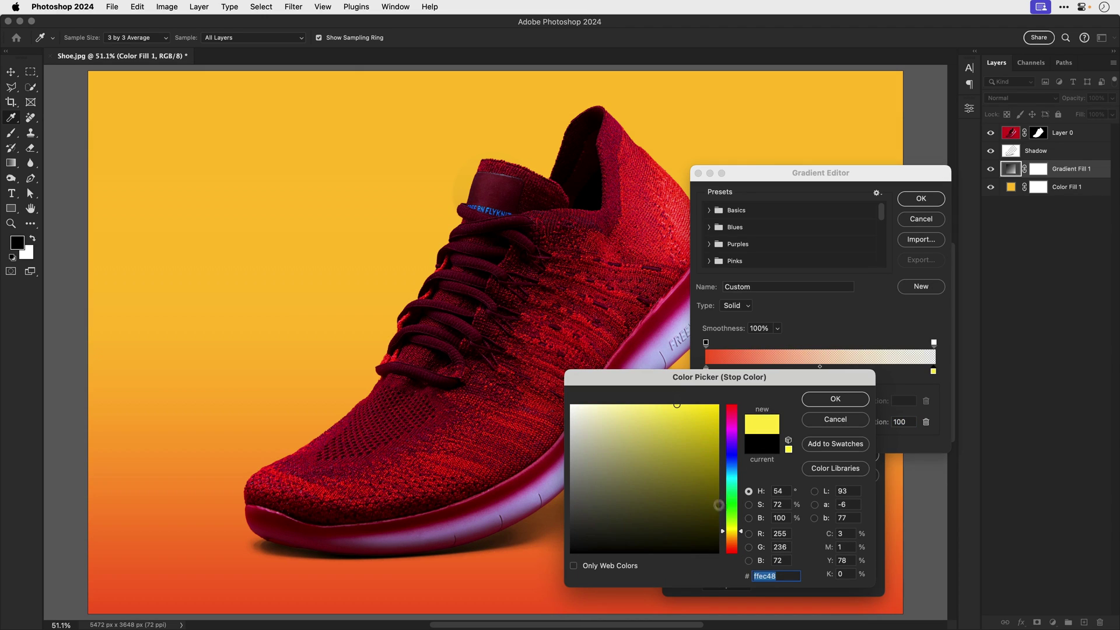
{"action": "left_click_drag", "start_coordinate": [730, 532], "coordinate": [729, 535]}
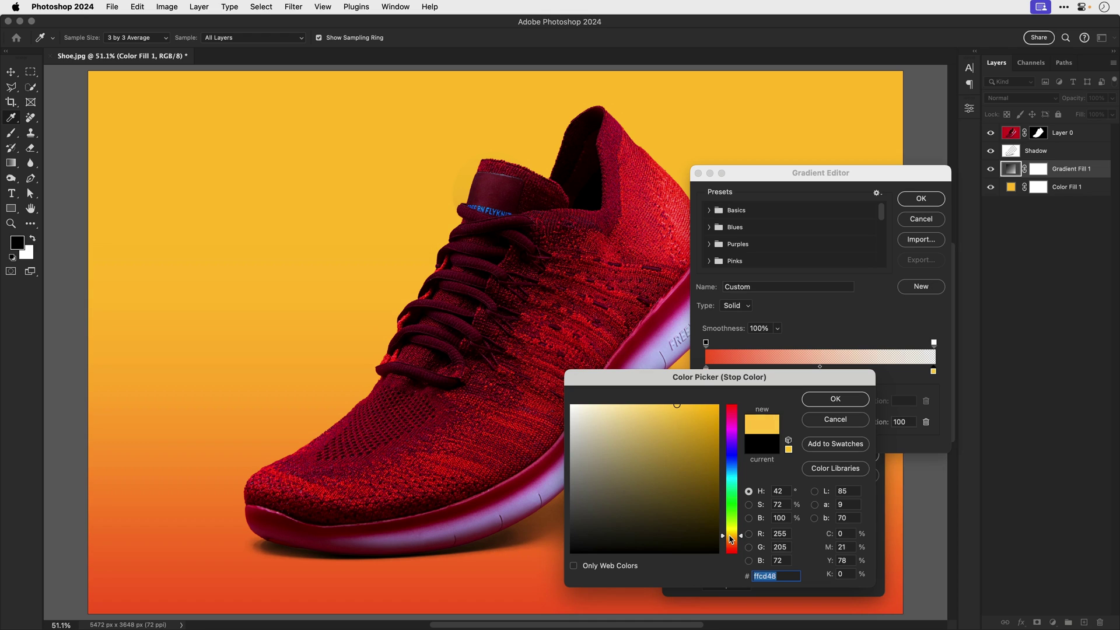
{"action": "key", "text": "Return"}
{"action": "key", "text": "Return"}
{"action": "key", "text": "Return"}
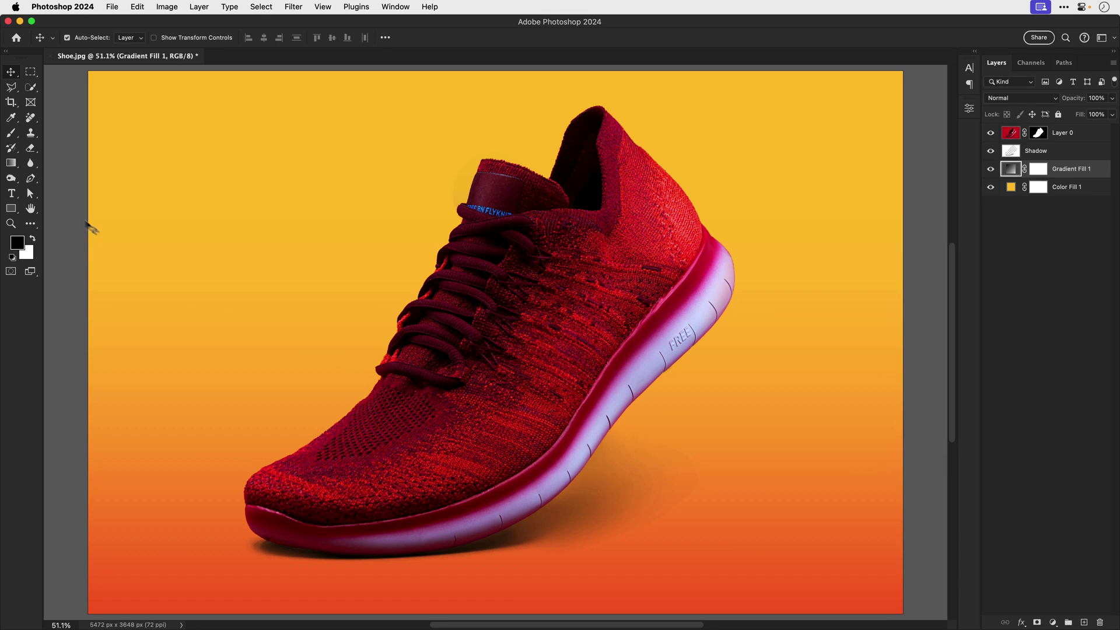
- Redraw the background gradient diagonally, orange at the bottom to yellow at the top right
{"action": "left_click", "coordinate": [13, 166]}
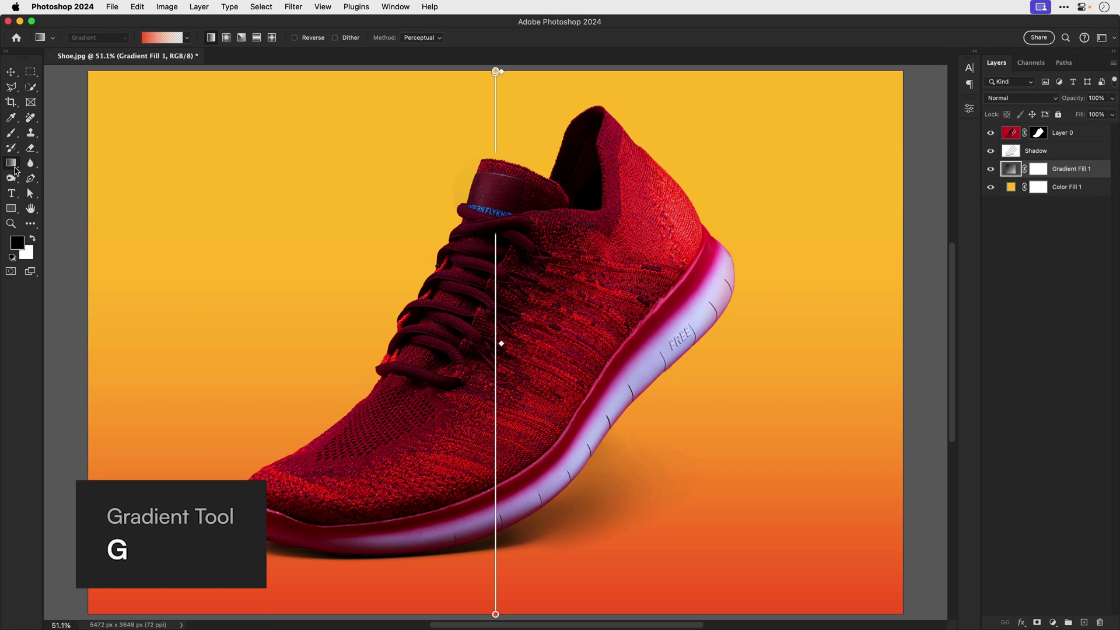
{"action": "left_click_drag", "start_coordinate": [201, 579], "coordinate": [752, 121]}
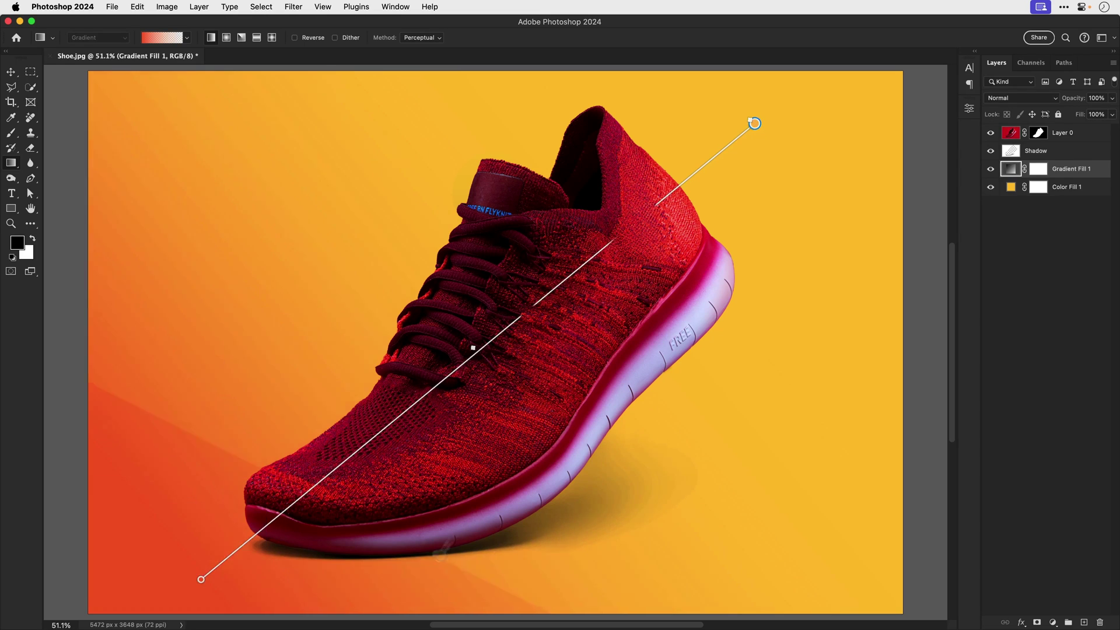
{"action": "left_click_drag", "start_coordinate": [439, 558], "coordinate": [680, 91]}
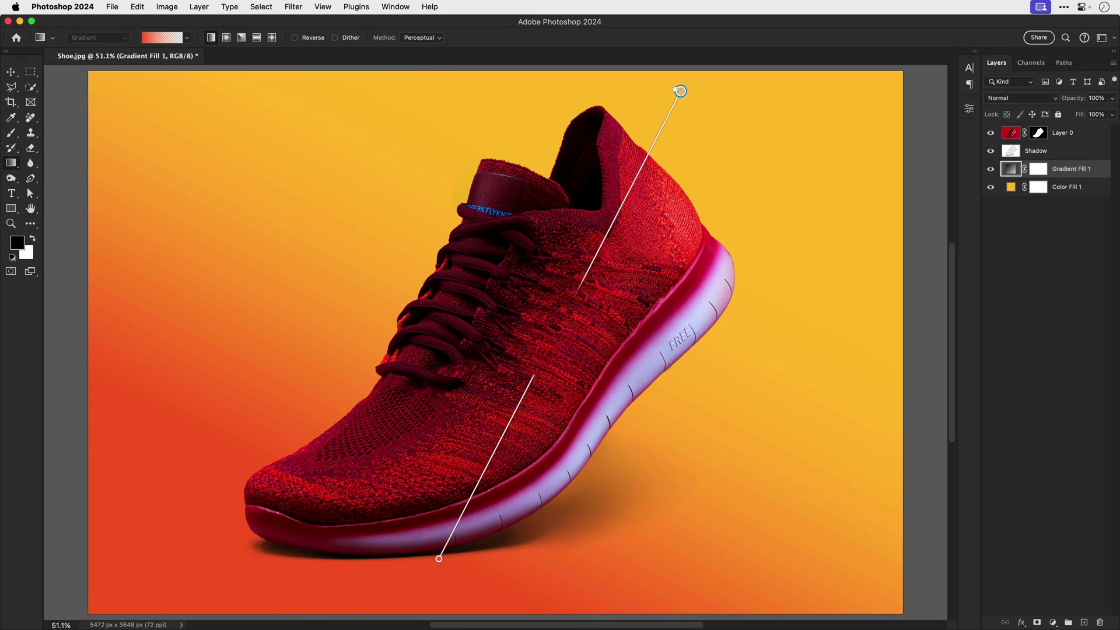